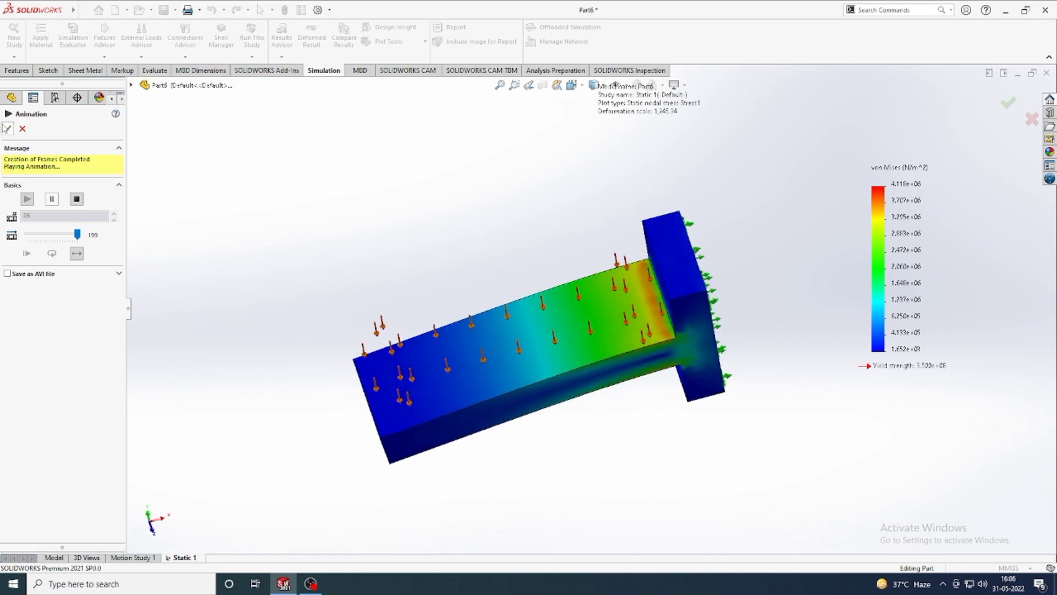
# - Close the stress plot animation and view the deformed beam's von Mises stress plot from another angle
pyautogui.click(7, 129)
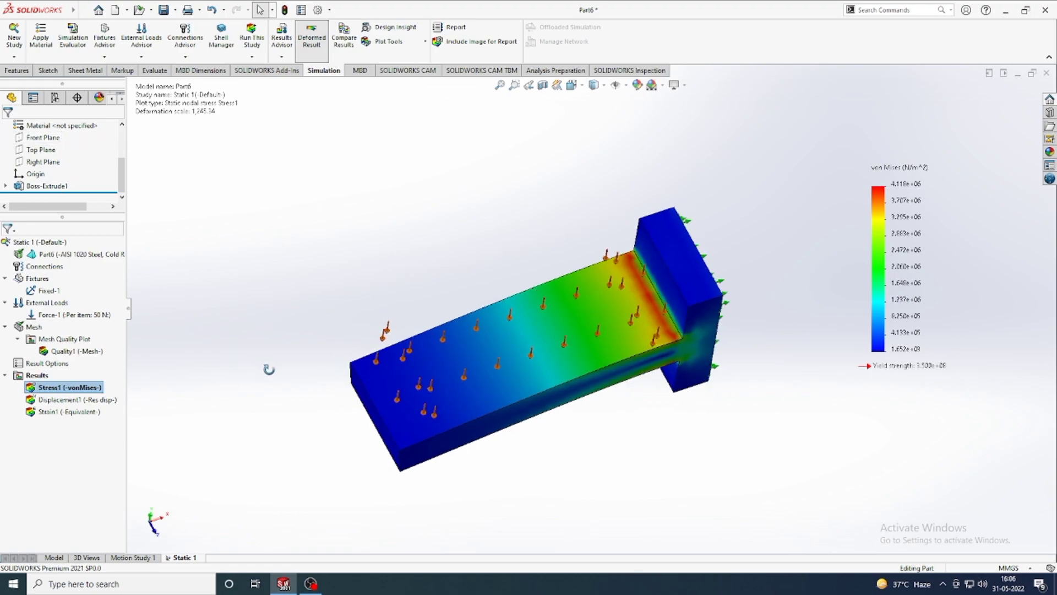
pyautogui.moveTo(309, 344); pyautogui.dragTo(270, 350, button='middle')
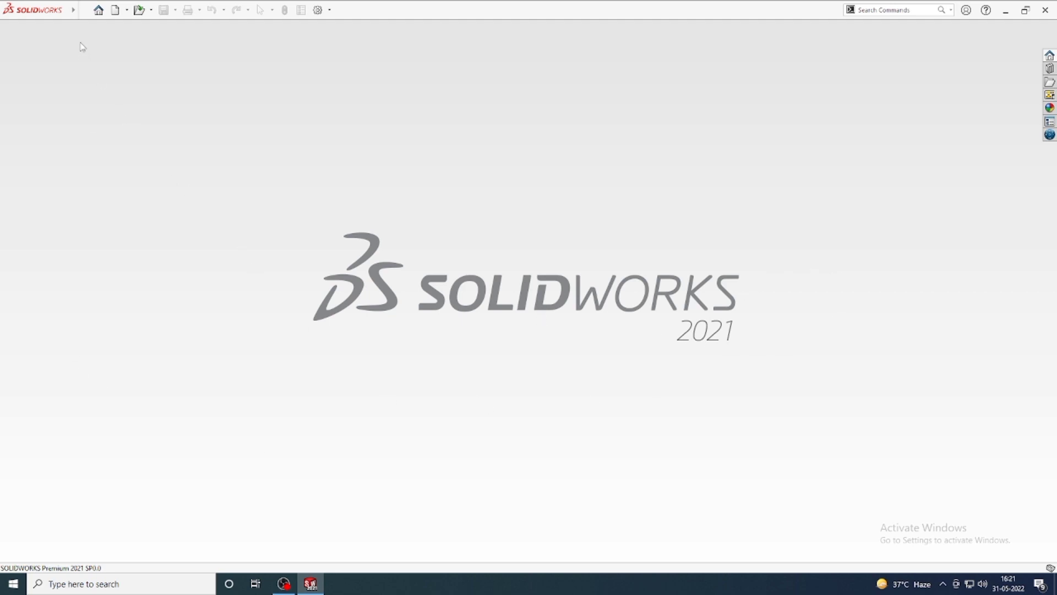
# - Create a new part document
pyautogui.click(82, 11)
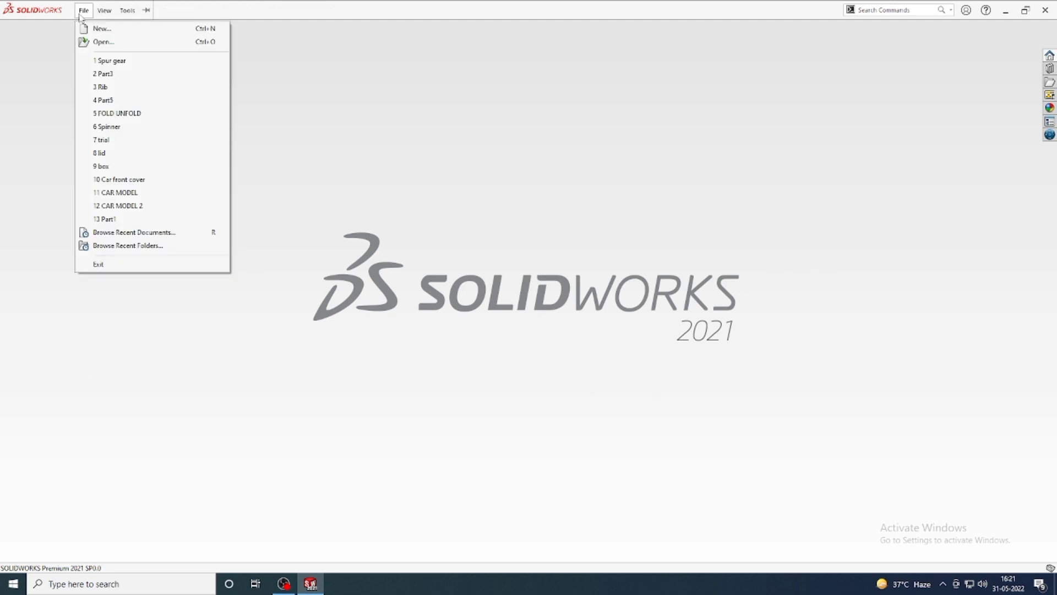
pyautogui.click(101, 31)
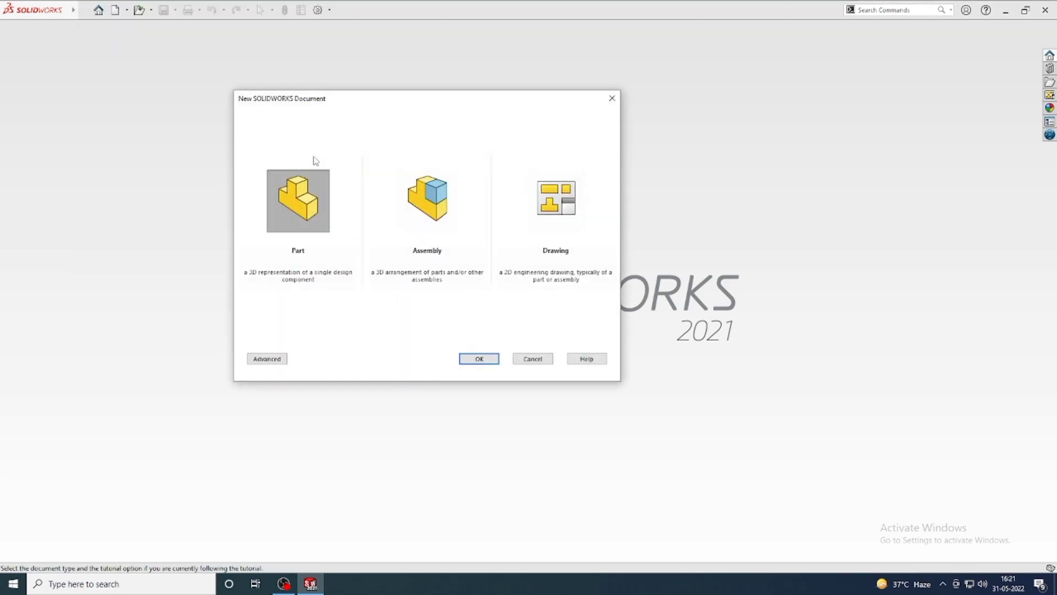
pyautogui.click(309, 208)
pyautogui.click(480, 359)
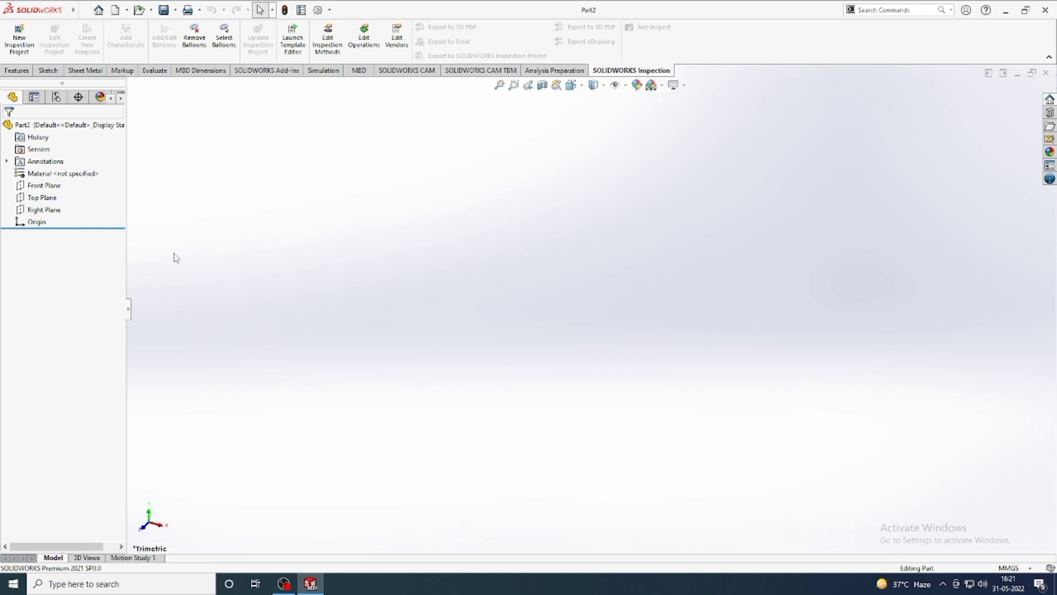
# - Start a sketch on the Front Plane and draw a horizontal centerline about 170 mm long through the origin
pyautogui.click(36, 188)
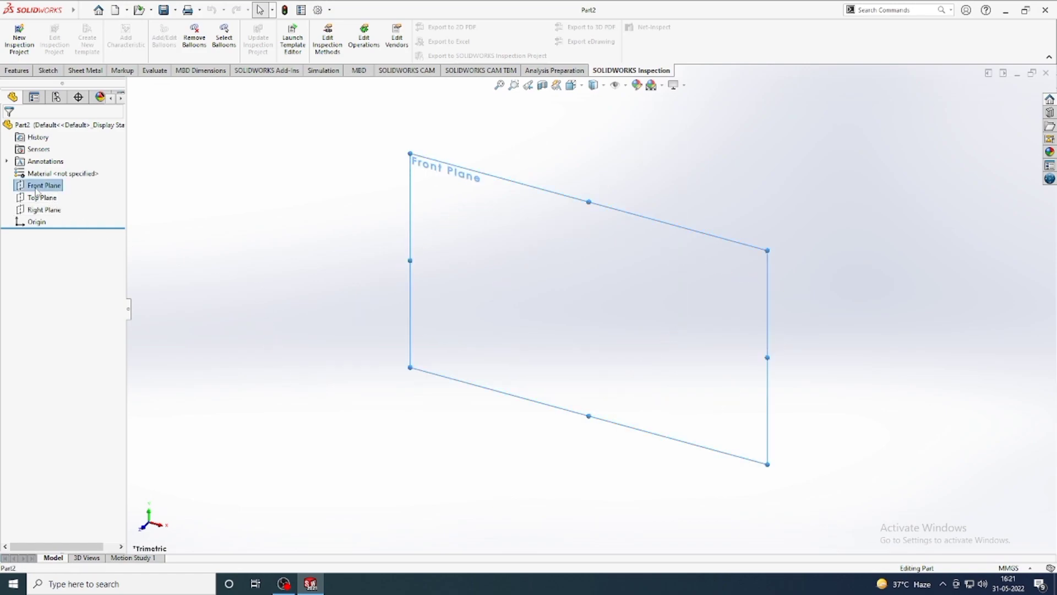
pyautogui.click(45, 172)
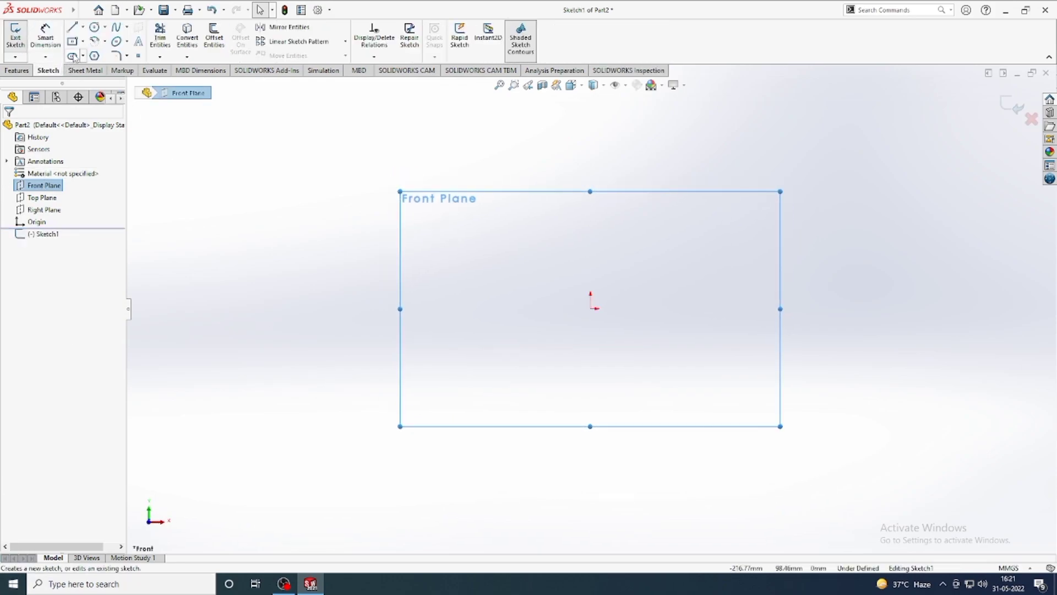
pyautogui.click(83, 27)
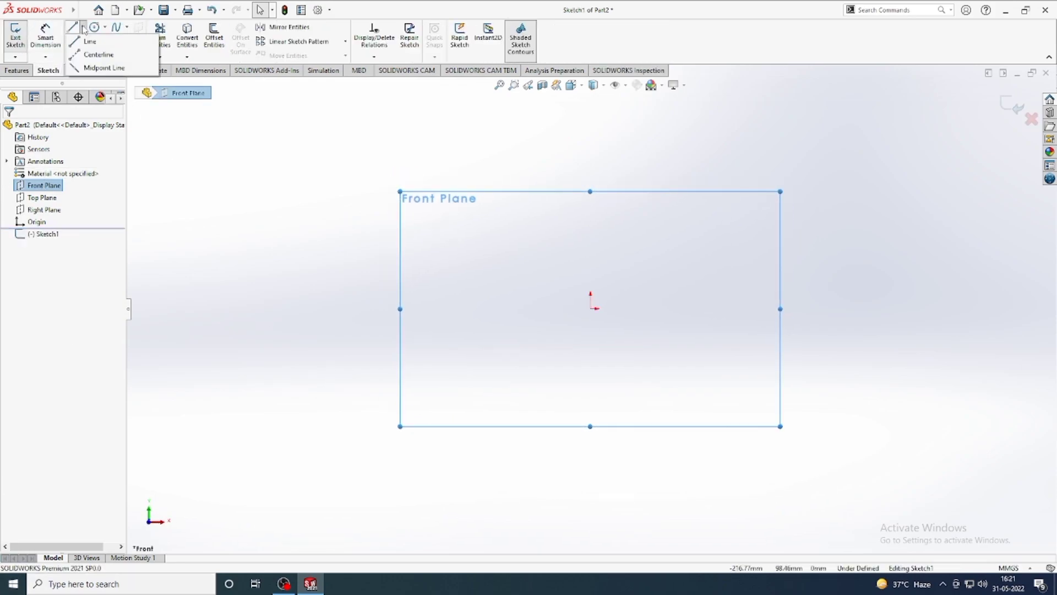
pyautogui.click(86, 55)
pyautogui.click(400, 309)
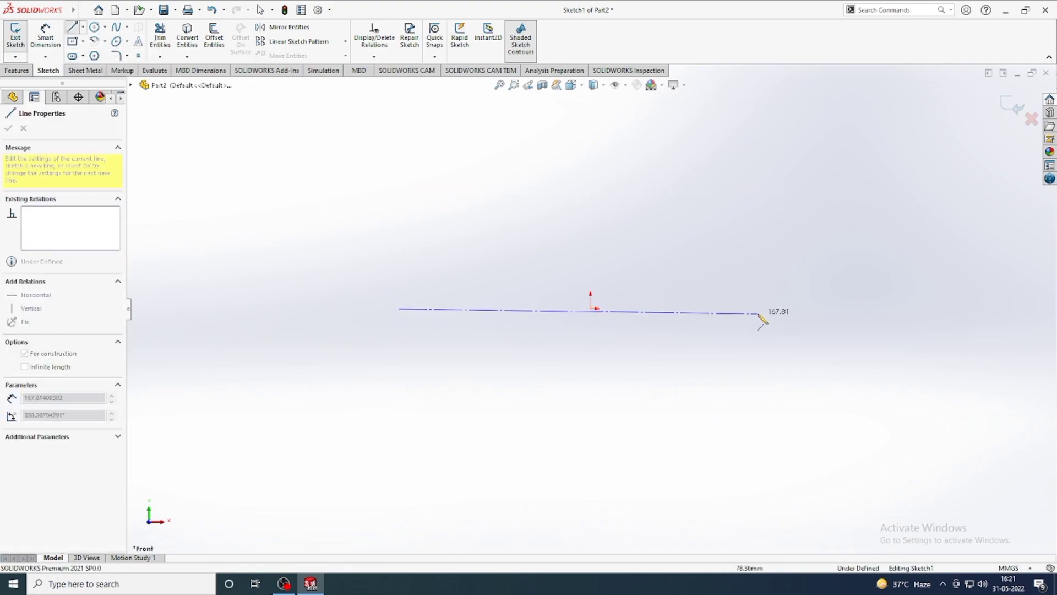
pyautogui.click(768, 309)
pyautogui.rightClick(791, 359)
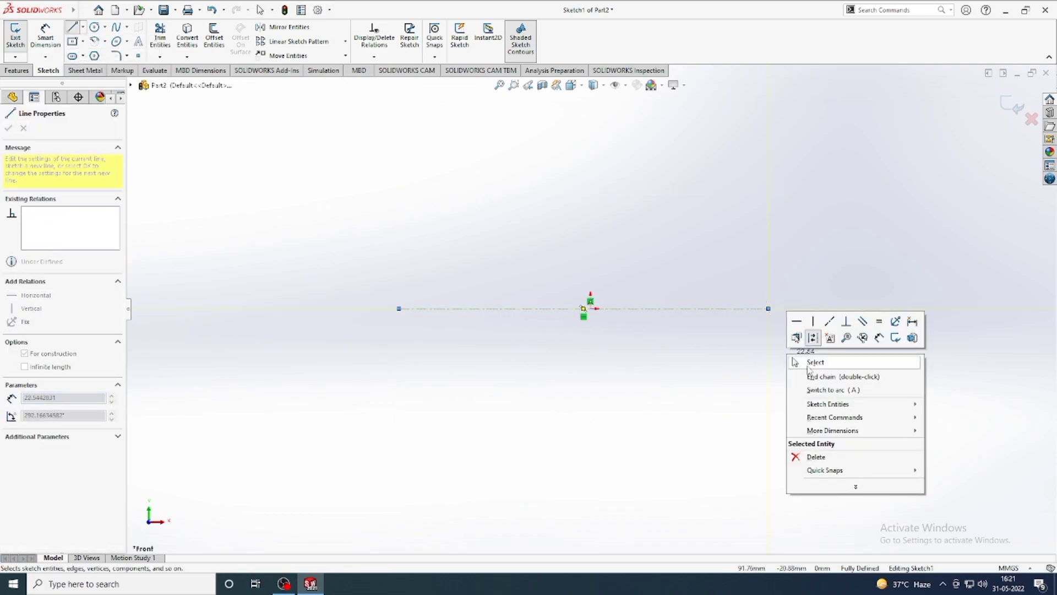
pyautogui.click(796, 362)
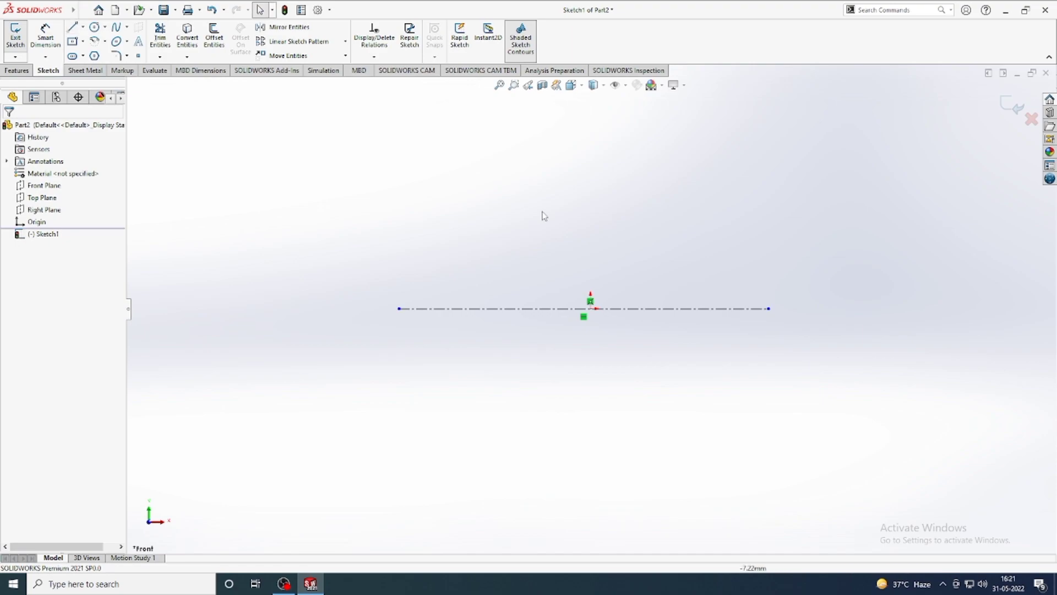
# - Sketch an open L-shaped line profile below the centerline, from a short vertical edge about 12 mm long to a deeper leg ending at the centerline's other end
pyautogui.click(82, 27)
pyautogui.click(89, 42)
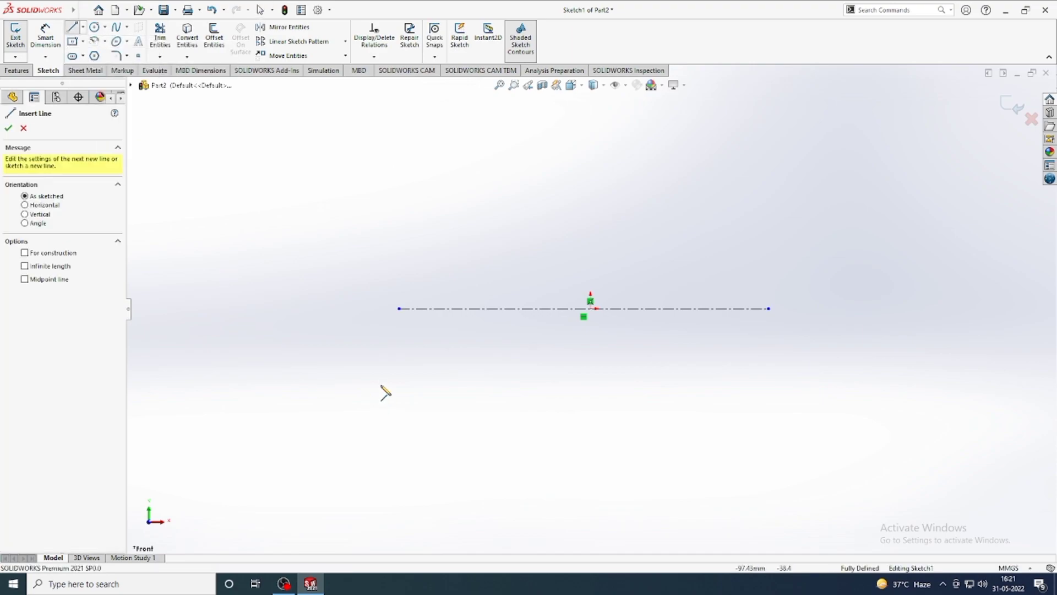
pyautogui.click(400, 309)
pyautogui.click(399, 334)
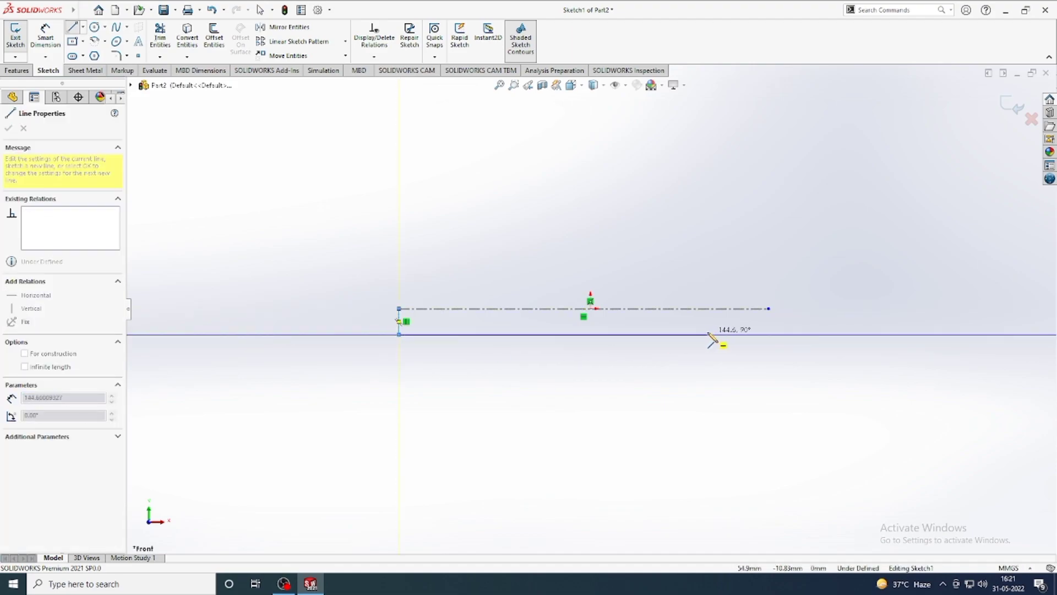
pyautogui.click(742, 334)
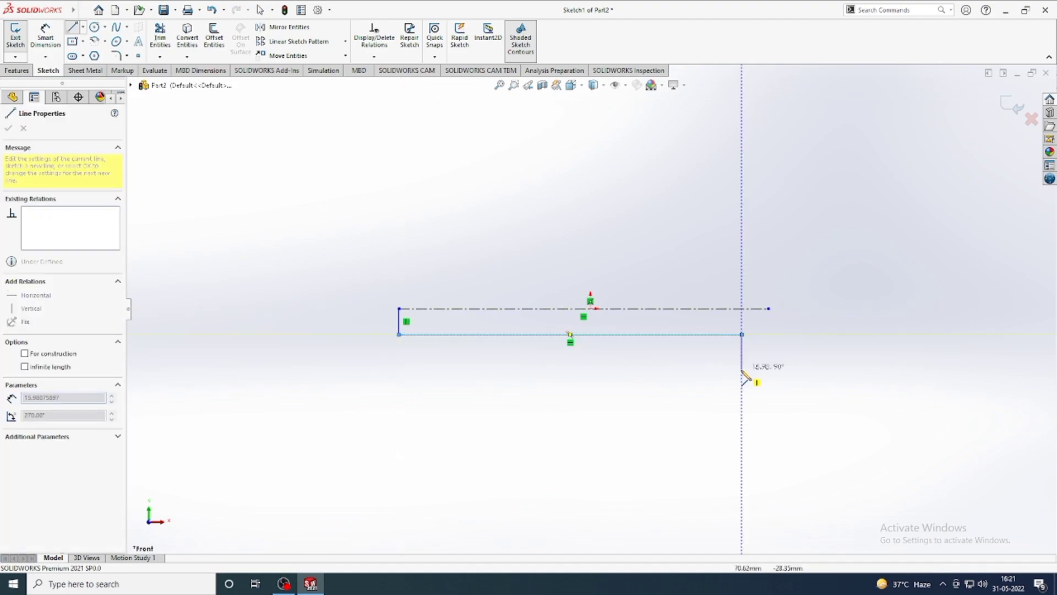
pyautogui.click(769, 403)
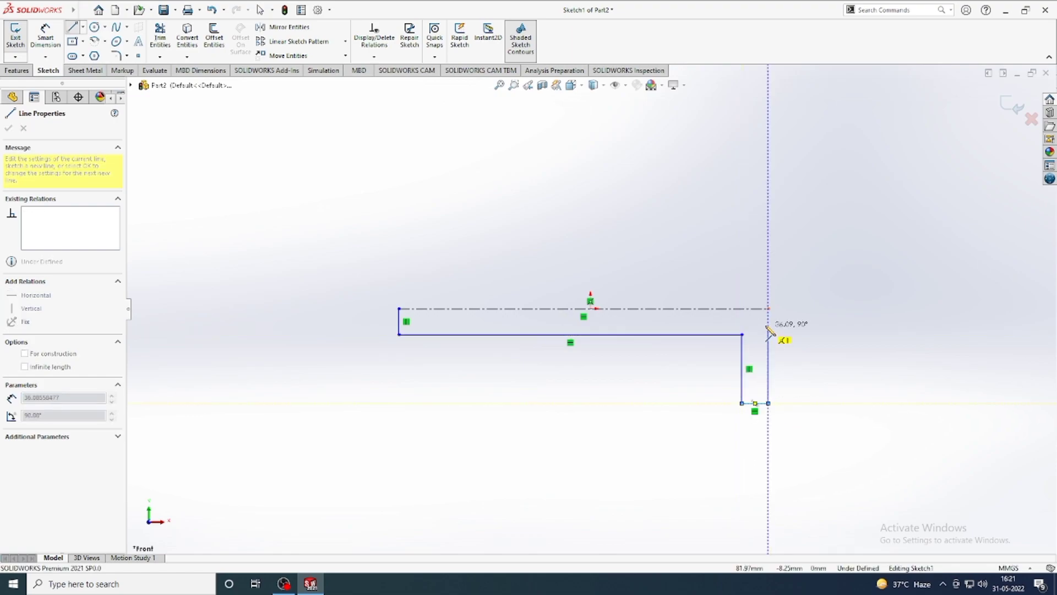
pyautogui.click(769, 308)
pyautogui.rightClick(797, 335)
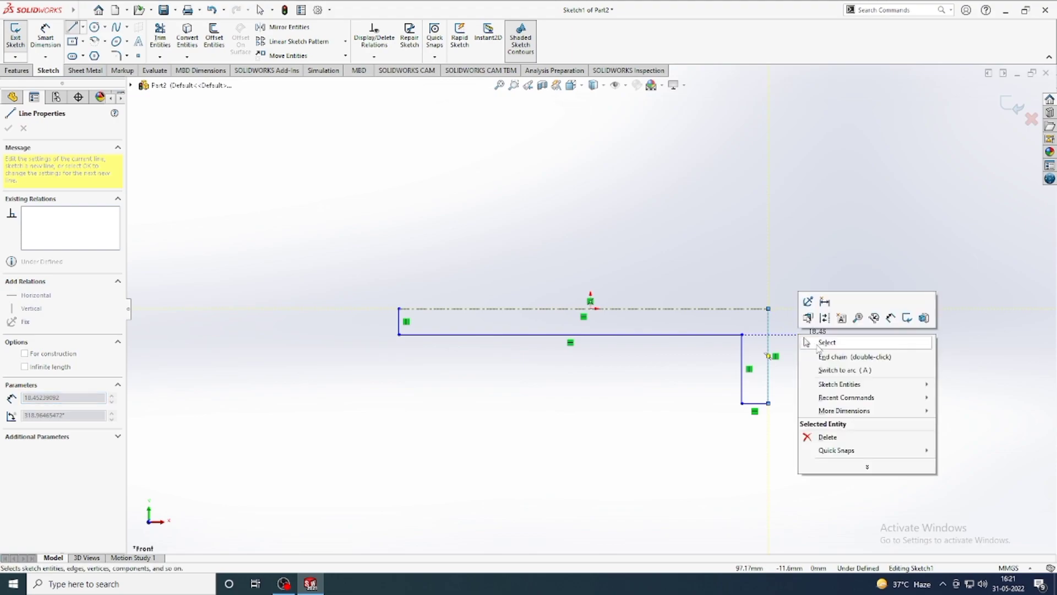
pyautogui.click(821, 339)
# - Dimension the short vertical edge at the profile's shallow end to 5 mm
pyautogui.scroll(-3, 688, 331)
pyautogui.scroll(3, 606, 266)
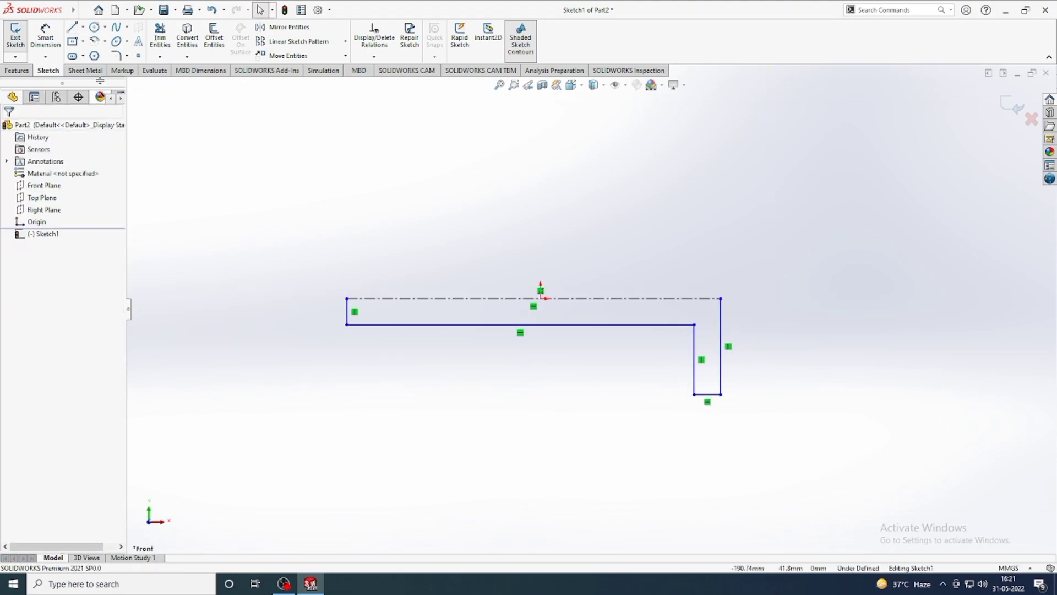
pyautogui.click(46, 56)
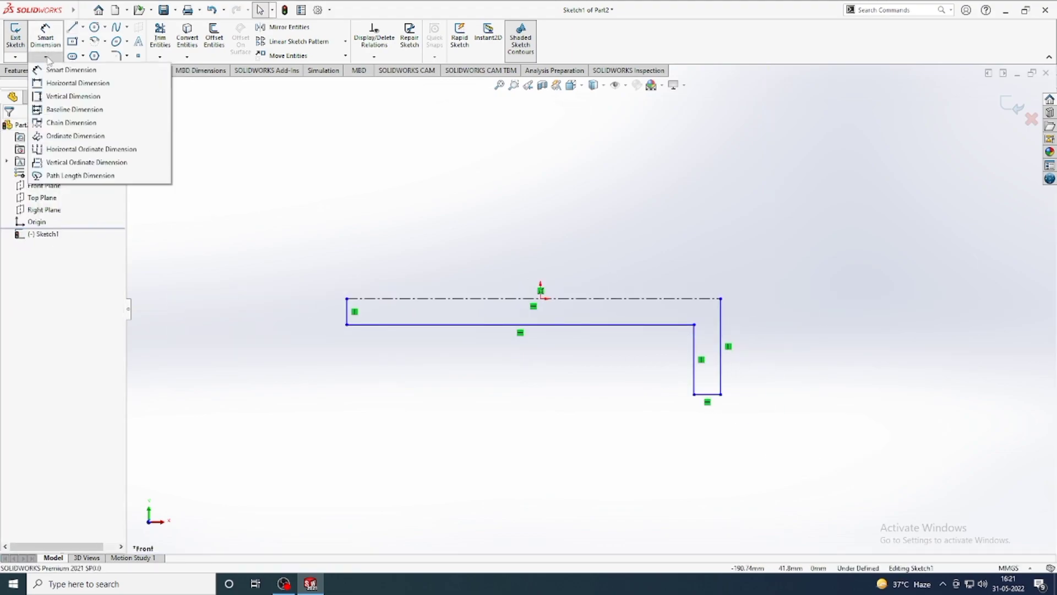
pyautogui.click(60, 68)
pyautogui.scroll(-2, 358, 305)
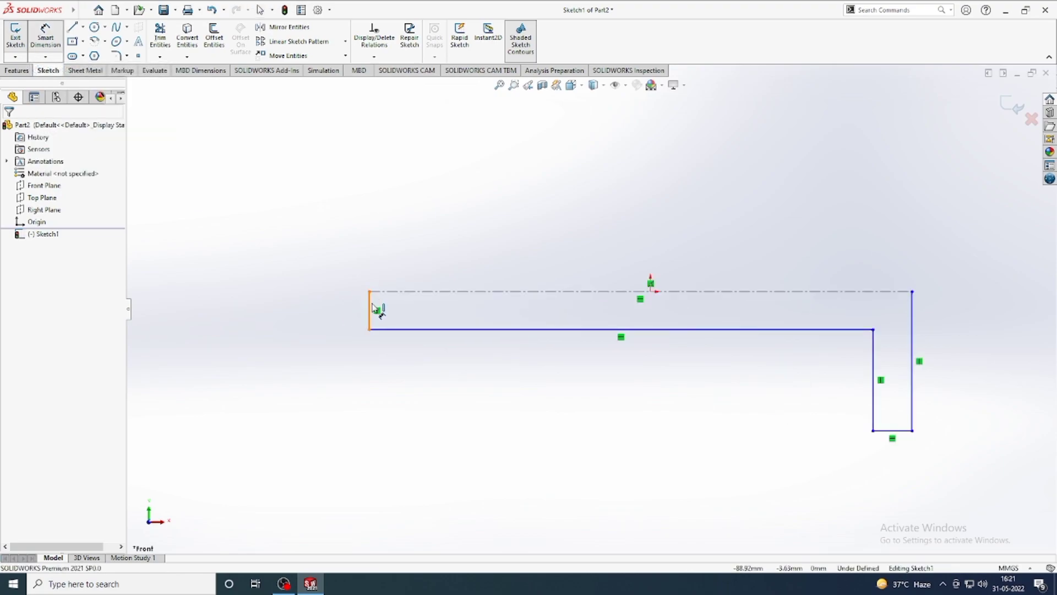
pyautogui.click(369, 310)
pyautogui.click(308, 313)
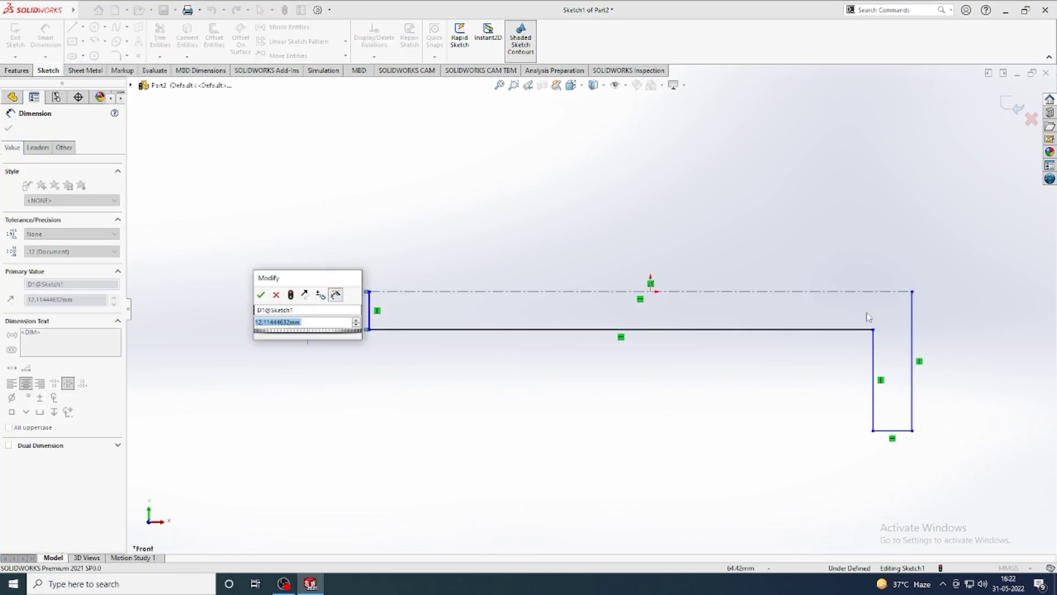
pyautogui.write('5mm')
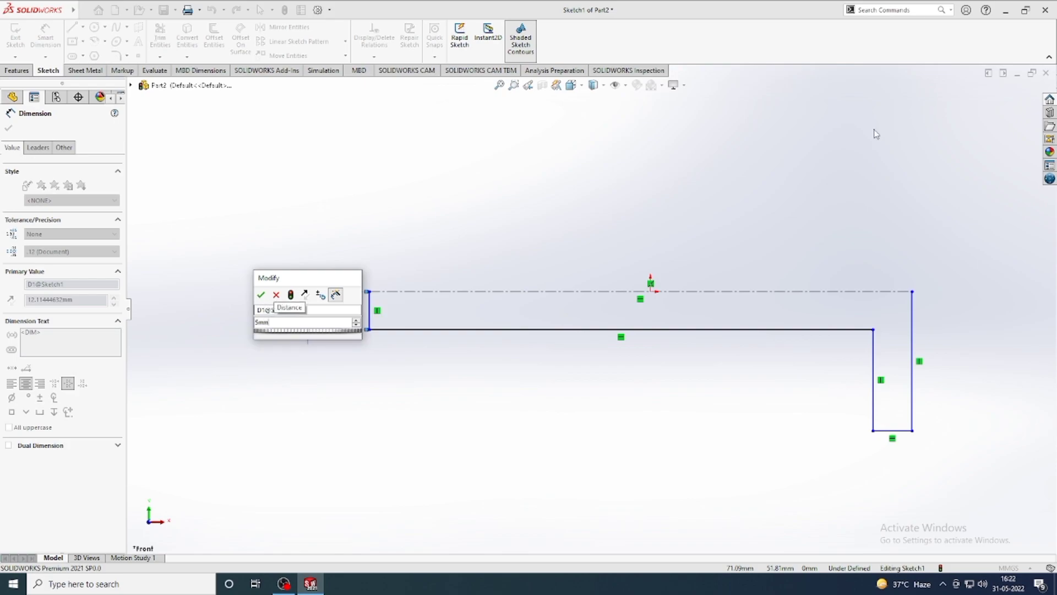
pyautogui.press('Return')
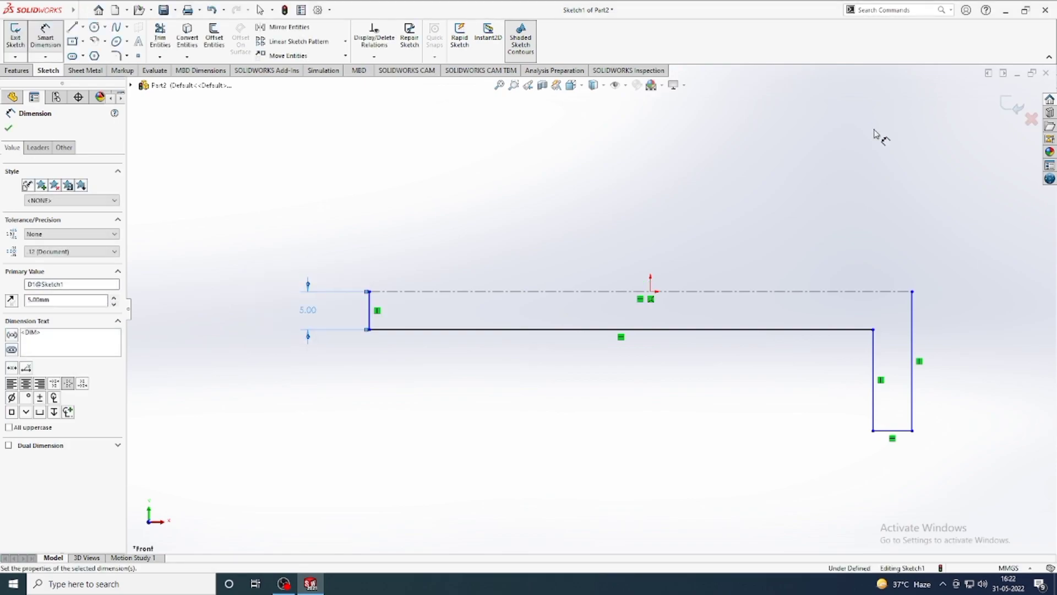
# - Dimension the long horizontal line of the profile to 80 mm
pyautogui.click(695, 333)
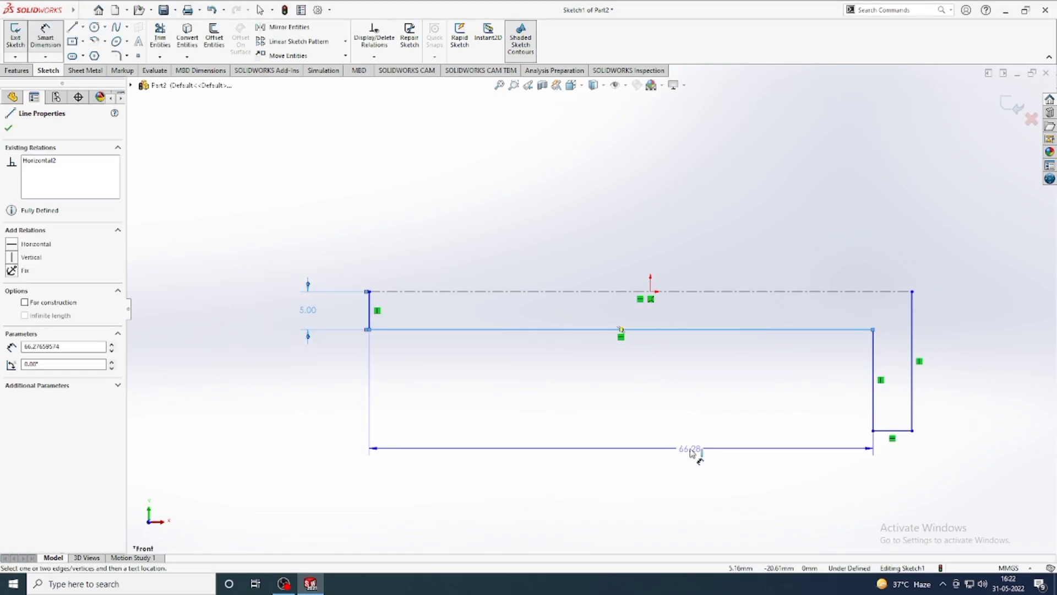
pyautogui.click(666, 451)
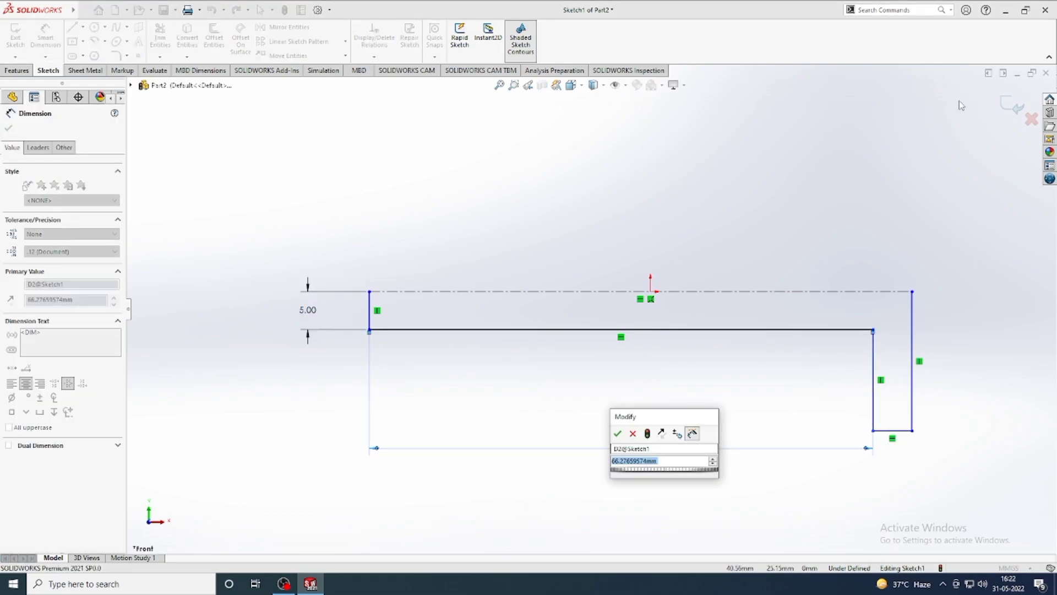
pyautogui.write('80')
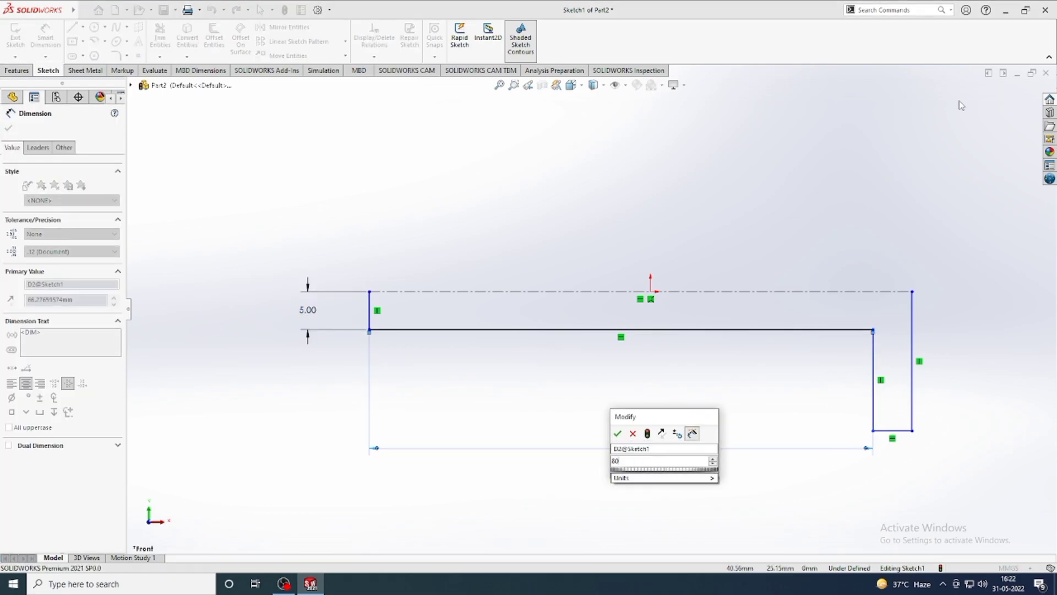
pyautogui.press('Return')
# - Dimension the short bottom line of the downward leg to 10 mm
pyautogui.scroll(3, 903, 352)
pyautogui.scroll(-3, 818, 361)
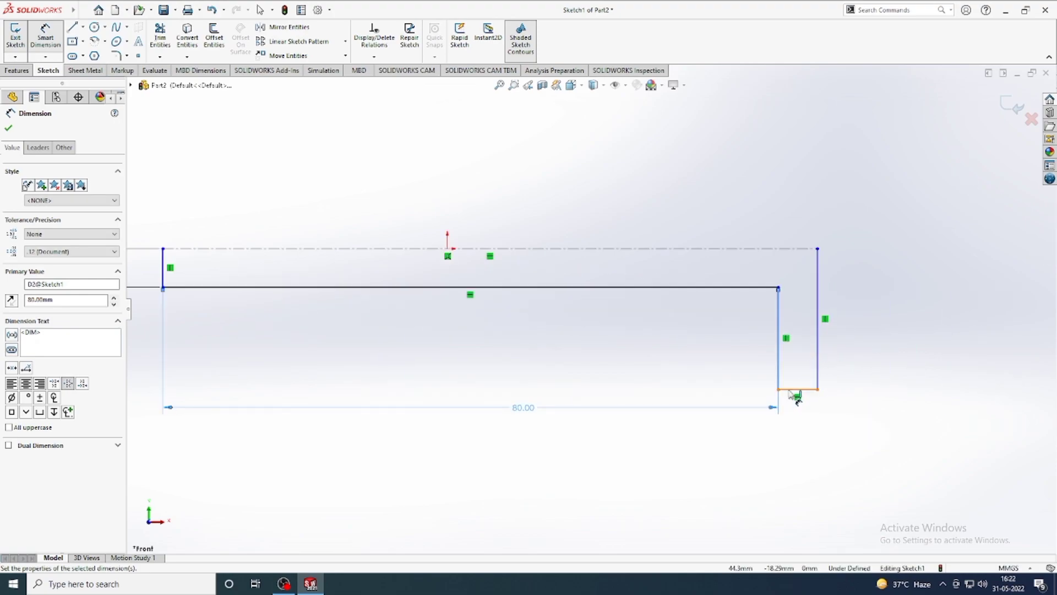
pyautogui.click(795, 391)
pyautogui.click(799, 468)
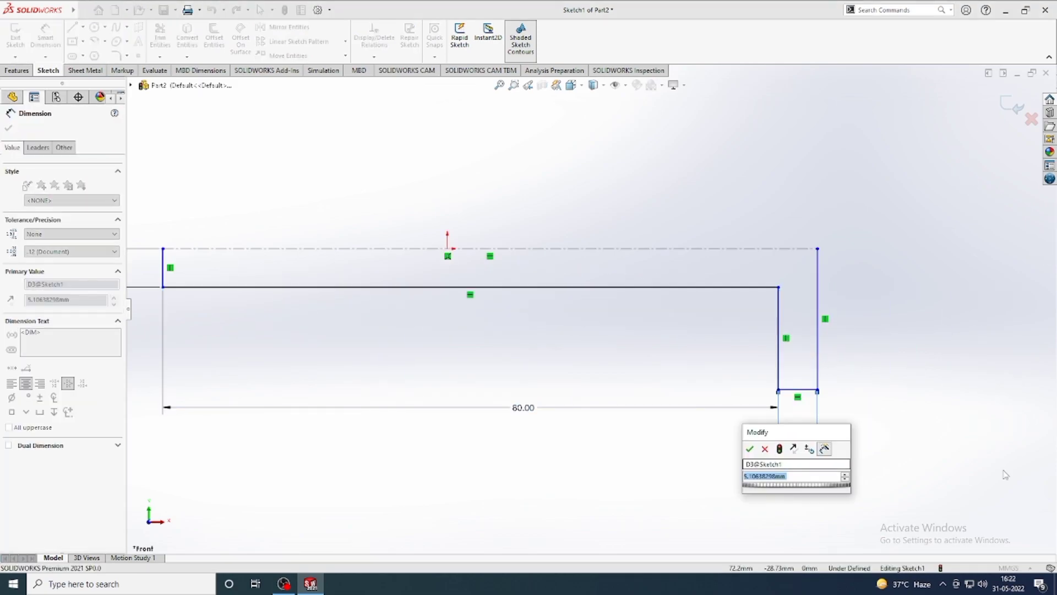
pyautogui.scroll(3, 723, 447)
pyautogui.scroll(-2, 661, 365)
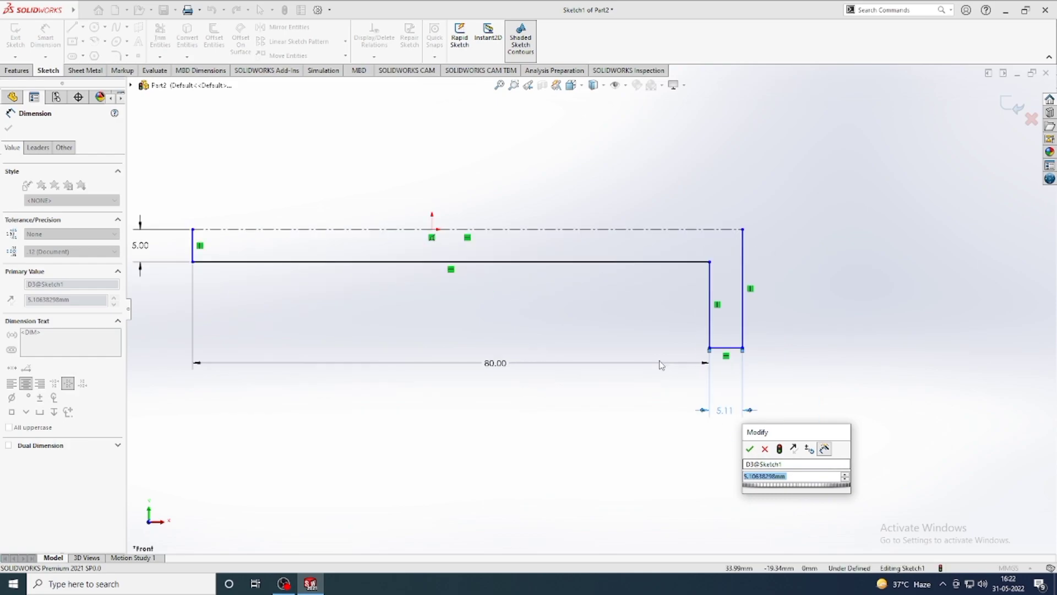
pyautogui.write('10')
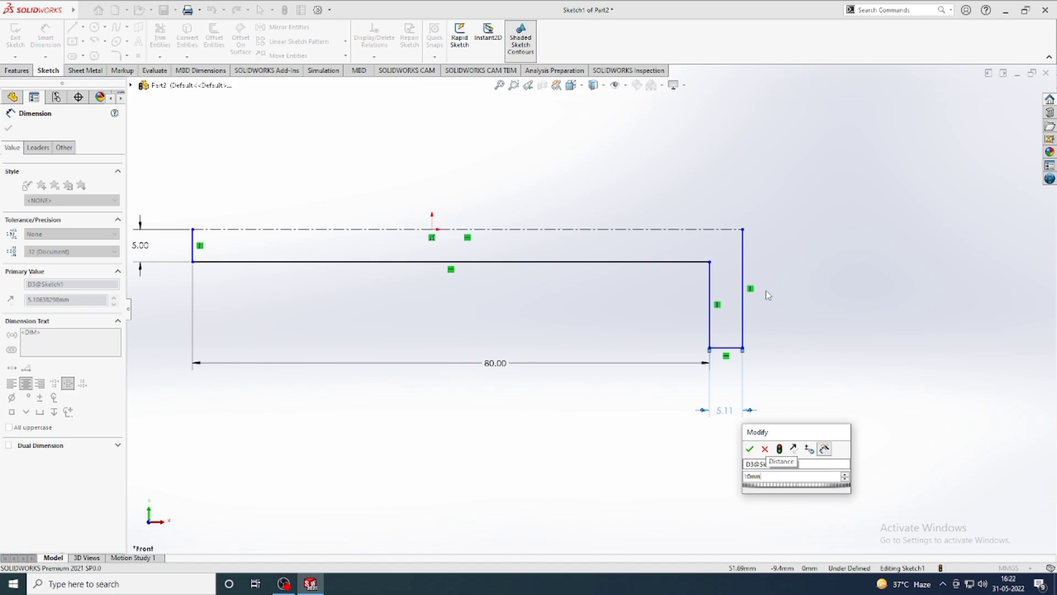
pyautogui.press('Return')
# - Dimension the downward leg's inner vertical edge at its drawn length and finish dimensioning
pyautogui.scroll(3, 642, 243)
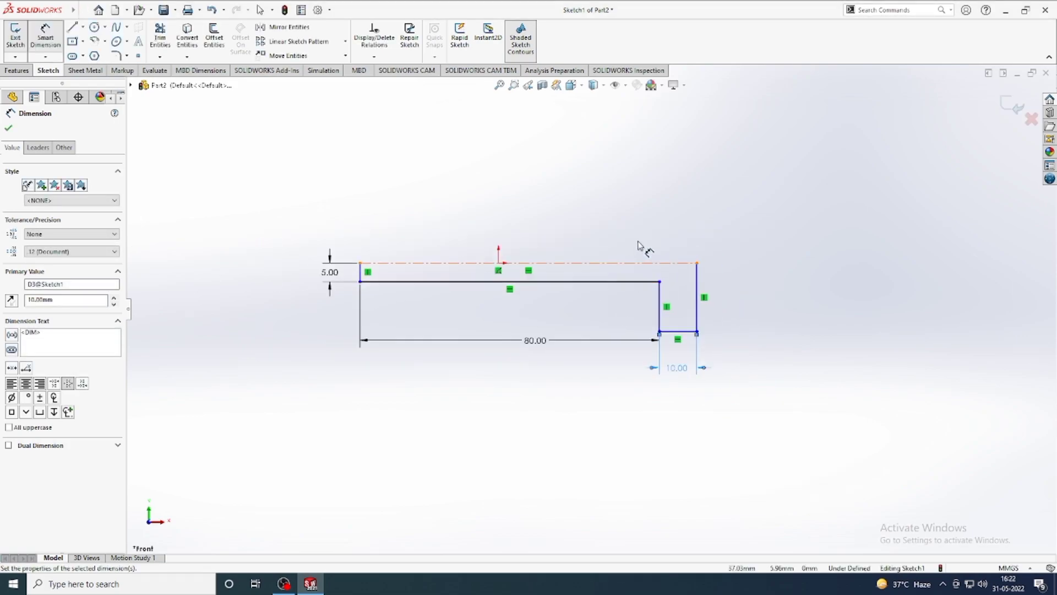
pyautogui.scroll(-2, 642, 250)
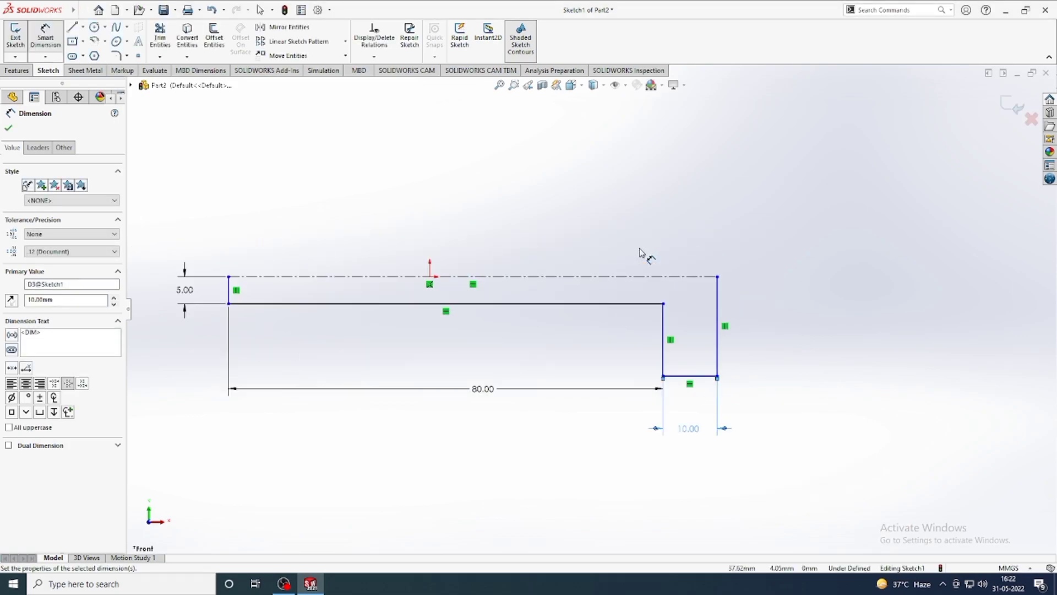
pyautogui.click(662, 344)
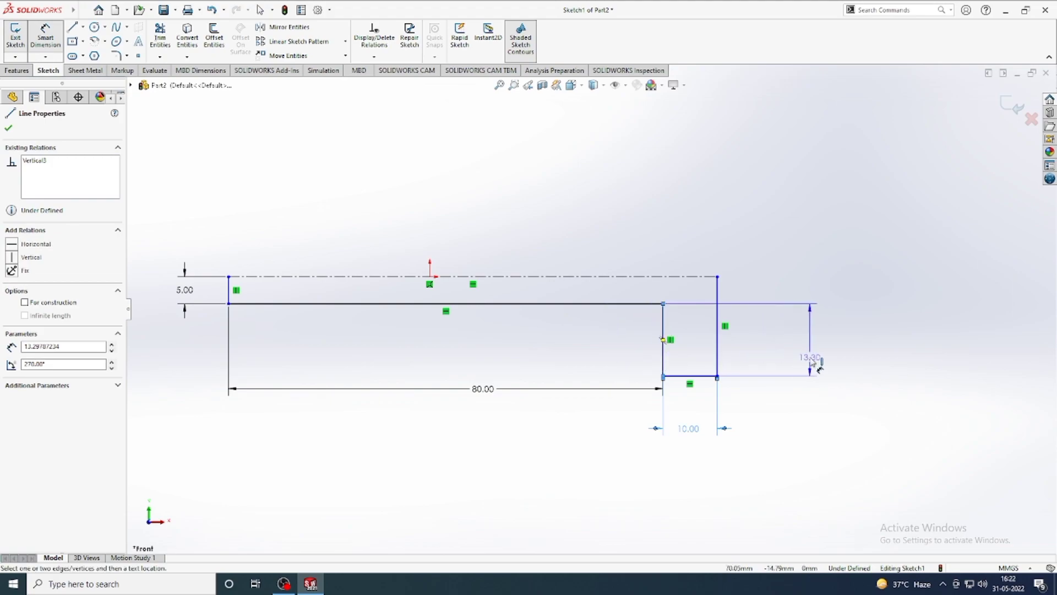
pyautogui.click(847, 337)
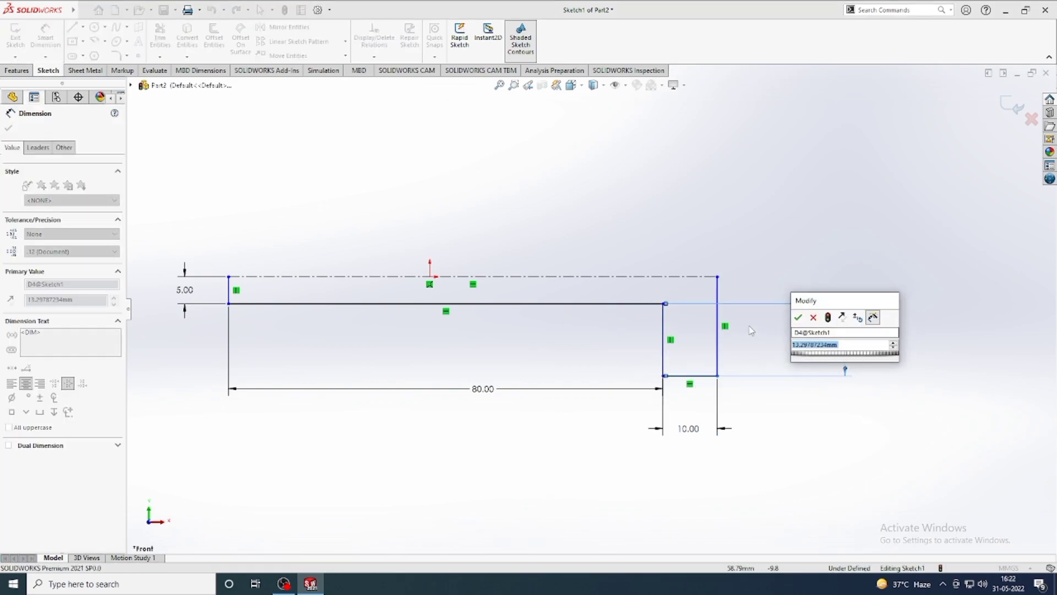
pyautogui.click(799, 318)
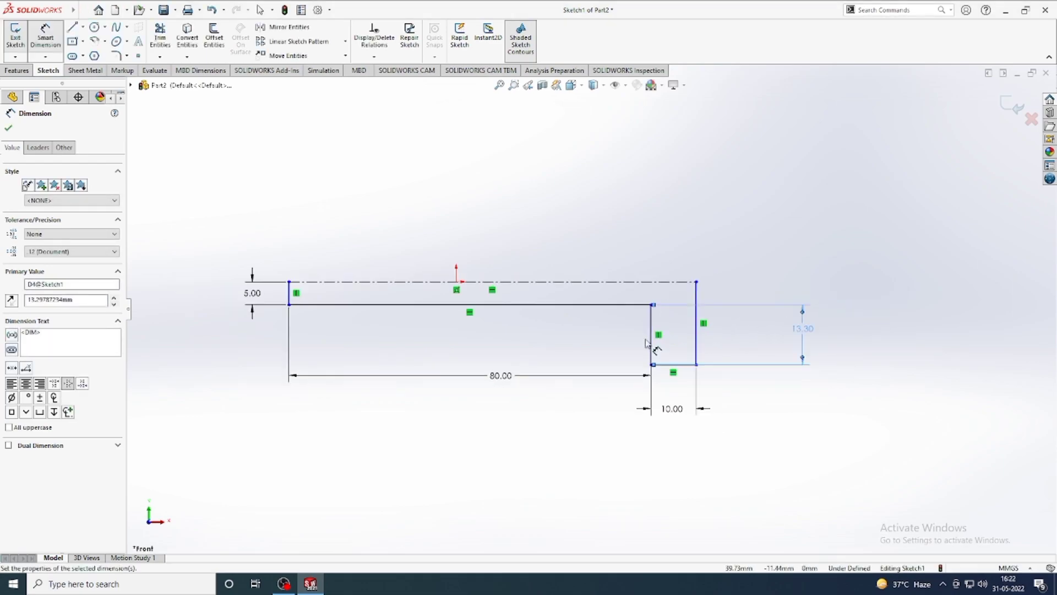
pyautogui.click(9, 129)
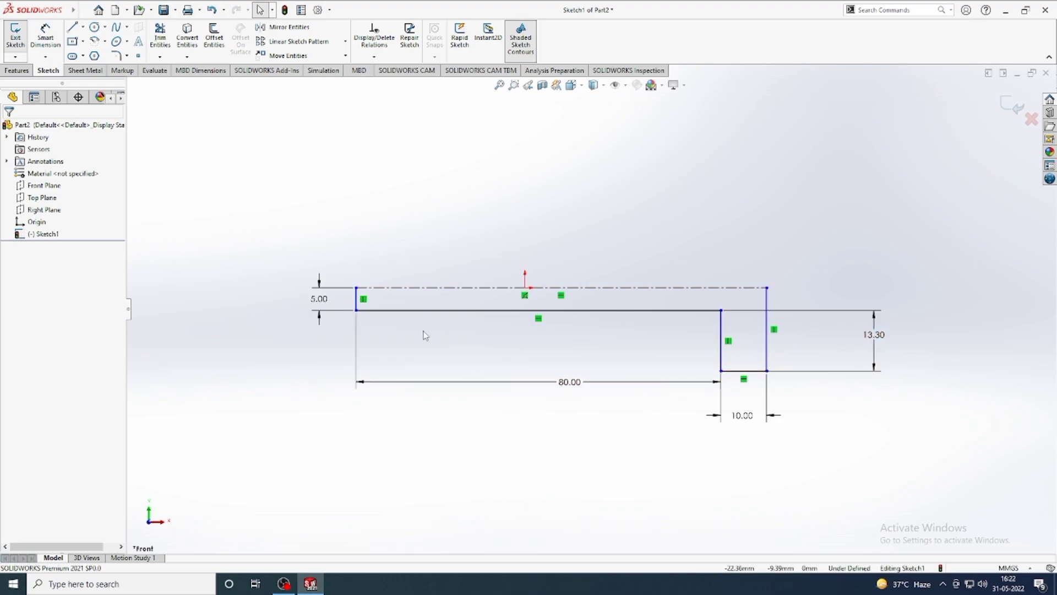
# - Mirror all the profile lines about the horizontal centerline to complete a closed T-shaped profile
pyautogui.click(306, 33)
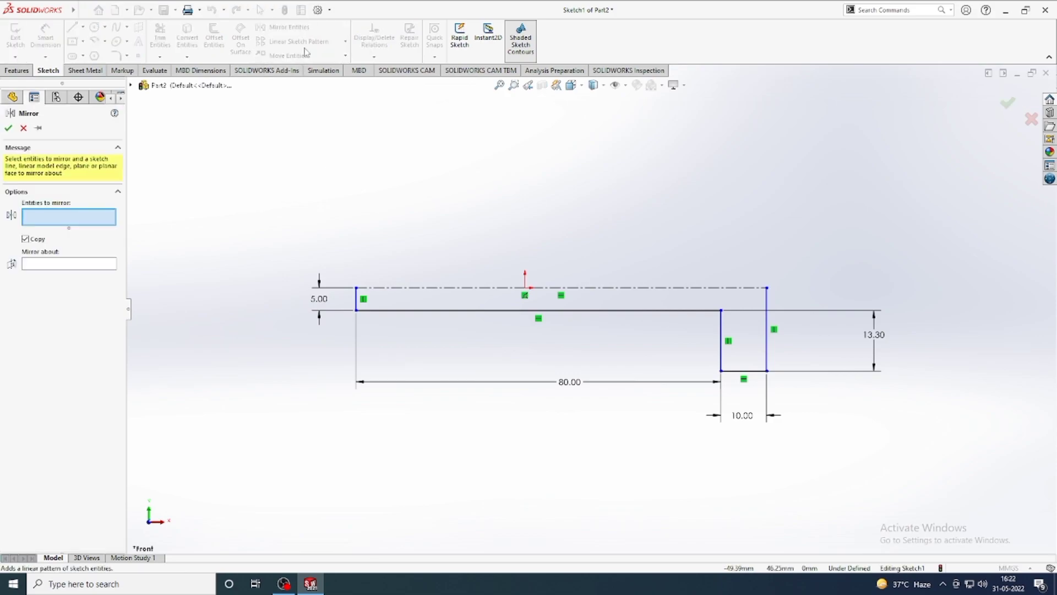
pyautogui.moveTo(227, 171)
pyautogui.mouseDown()
pyautogui.moveTo(237, 208)
pyautogui.moveTo(842, 462)
pyautogui.moveTo(889, 496)
pyautogui.mouseUp()
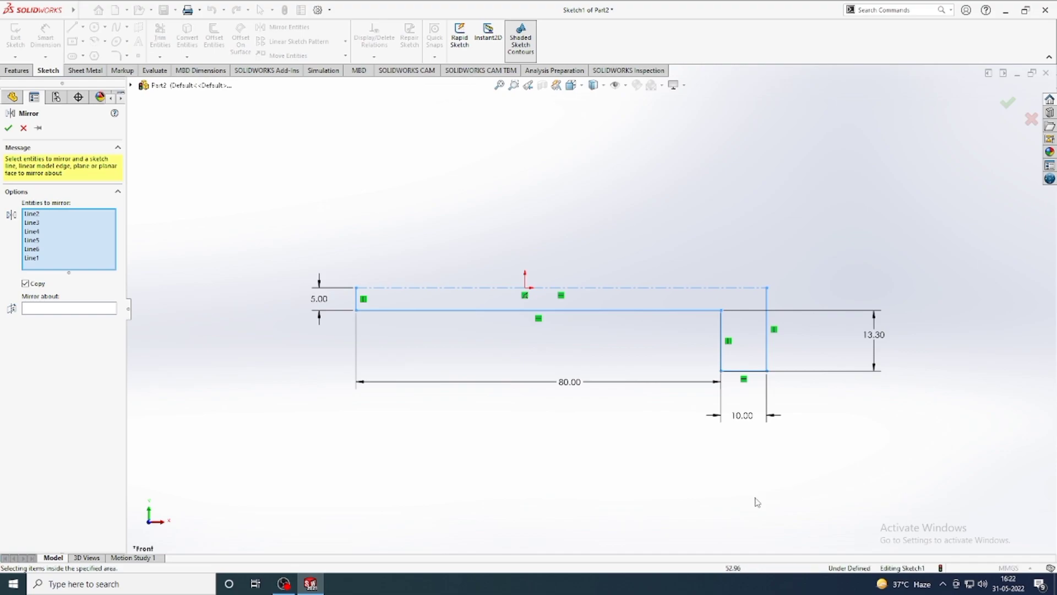
pyautogui.click(60, 310)
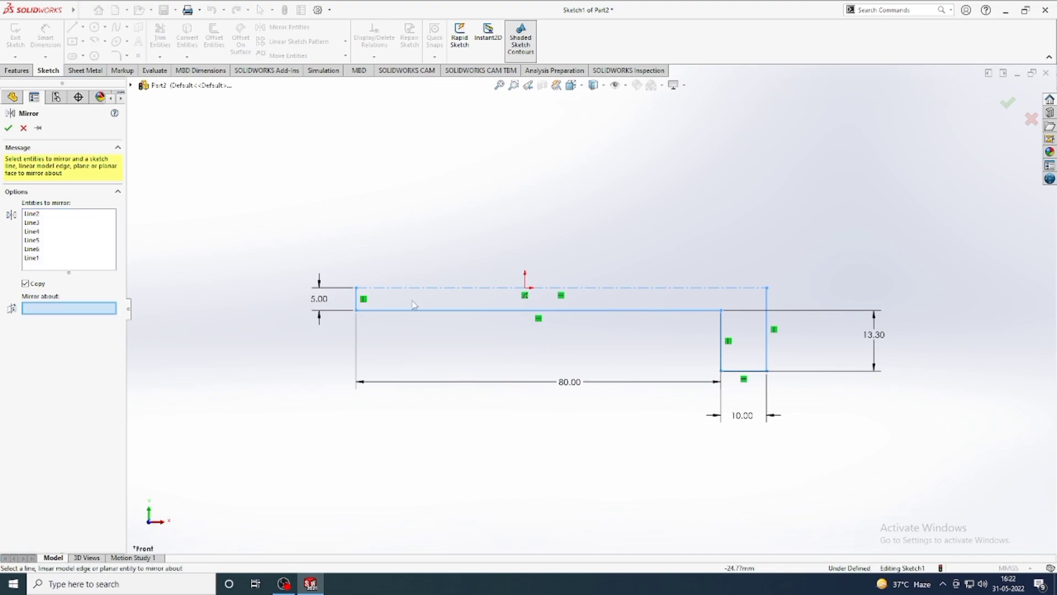
pyautogui.click(423, 288)
pyautogui.scroll(-2, 432, 292)
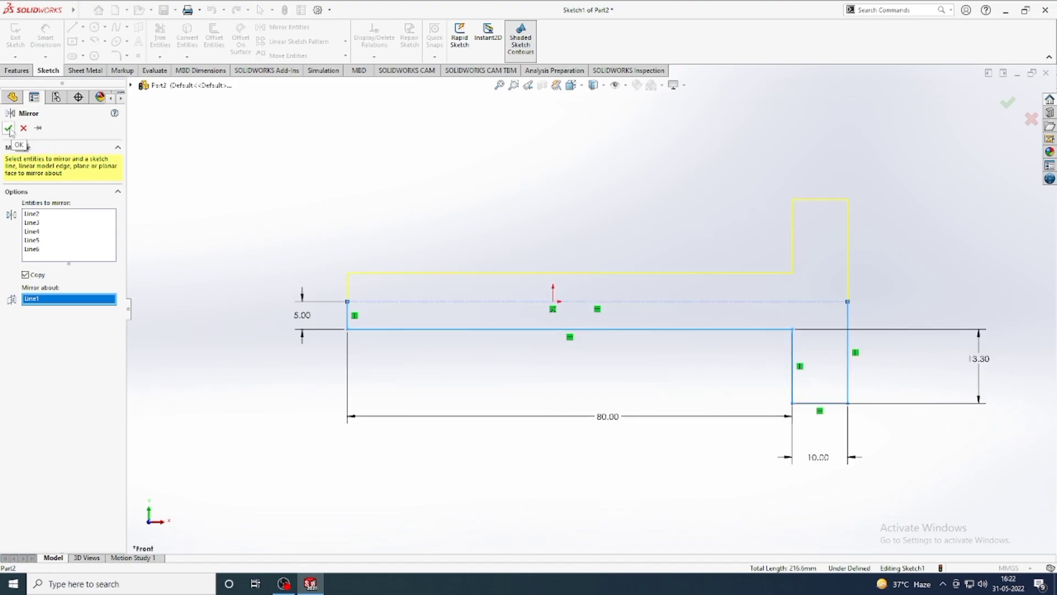
pyautogui.click(8, 129)
pyautogui.scroll(1, 637, 236)
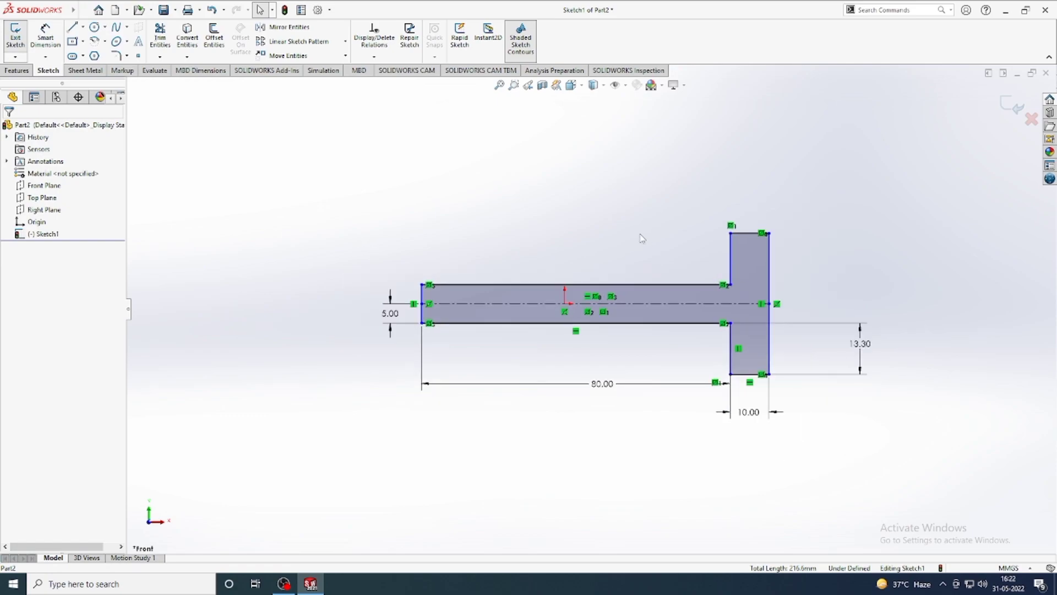
pyautogui.scroll(-1, 638, 240)
pyautogui.scroll(1, 640, 244)
pyautogui.moveTo(639, 244)
pyautogui.mouseDown(button='middle')
pyautogui.moveTo(642, 283)
pyautogui.moveTo(604, 230)
pyautogui.moveTo(620, 273)
pyautogui.moveTo(577, 278)
pyautogui.moveTo(645, 250)
pyautogui.moveTo(672, 280)
pyautogui.moveTo(620, 246)
pyautogui.moveTo(610, 262)
pyautogui.moveTo(621, 283)
pyautogui.moveTo(614, 311)
pyautogui.moveTo(616, 277)
pyautogui.mouseUp(button='middle')
pyautogui.scroll(-1, 614, 312)
pyautogui.scroll(1, 613, 307)
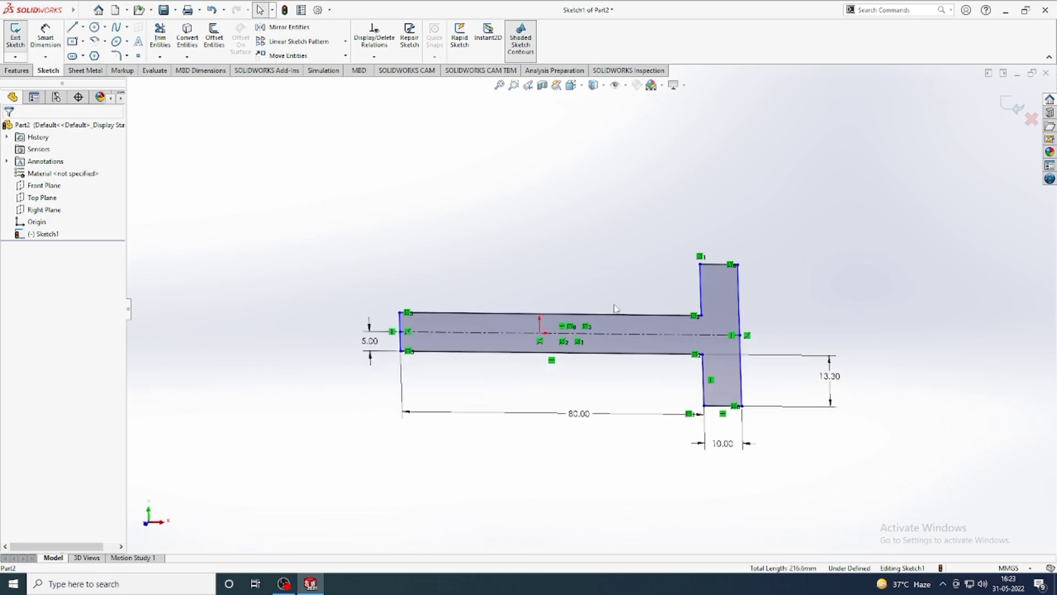
# - Extrude the T-shaped profile as a boss from the sketch plane with a blind depth of 30 mm
pyautogui.click(18, 72)
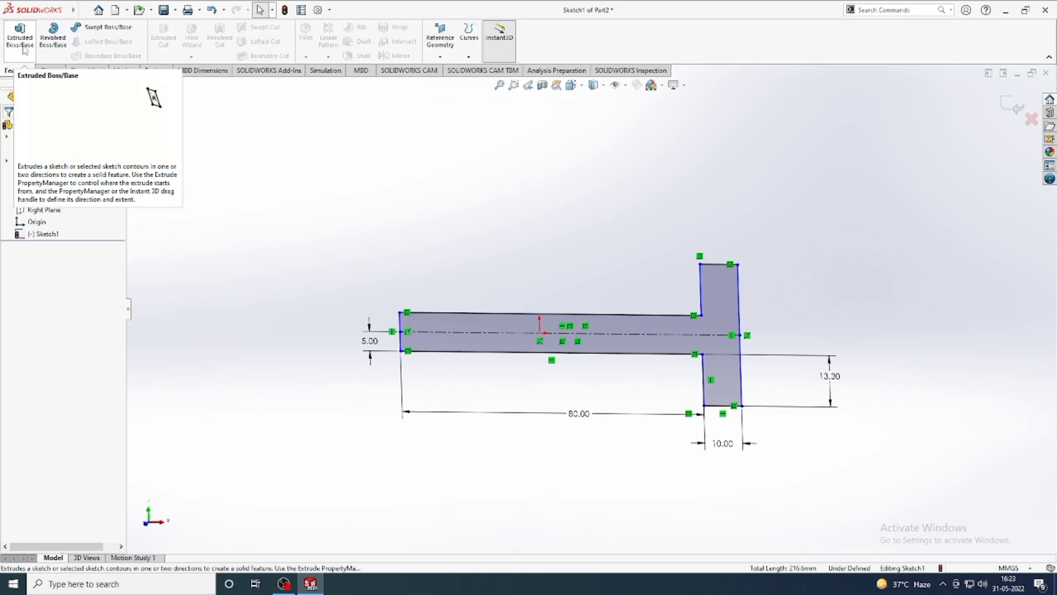
pyautogui.click(24, 49)
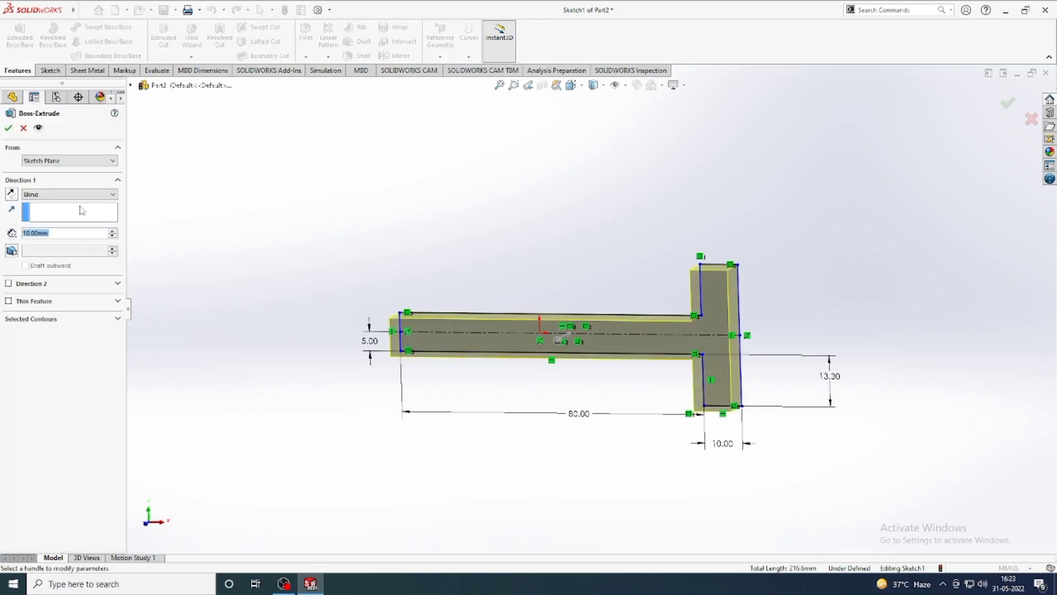
pyautogui.click(113, 234)
pyautogui.click(112, 234)
pyautogui.click(113, 234)
pyautogui.moveTo(276, 241)
pyautogui.mouseDown(button='middle')
pyautogui.moveTo(318, 348)
pyautogui.moveTo(290, 325)
pyautogui.mouseUp(button='middle')
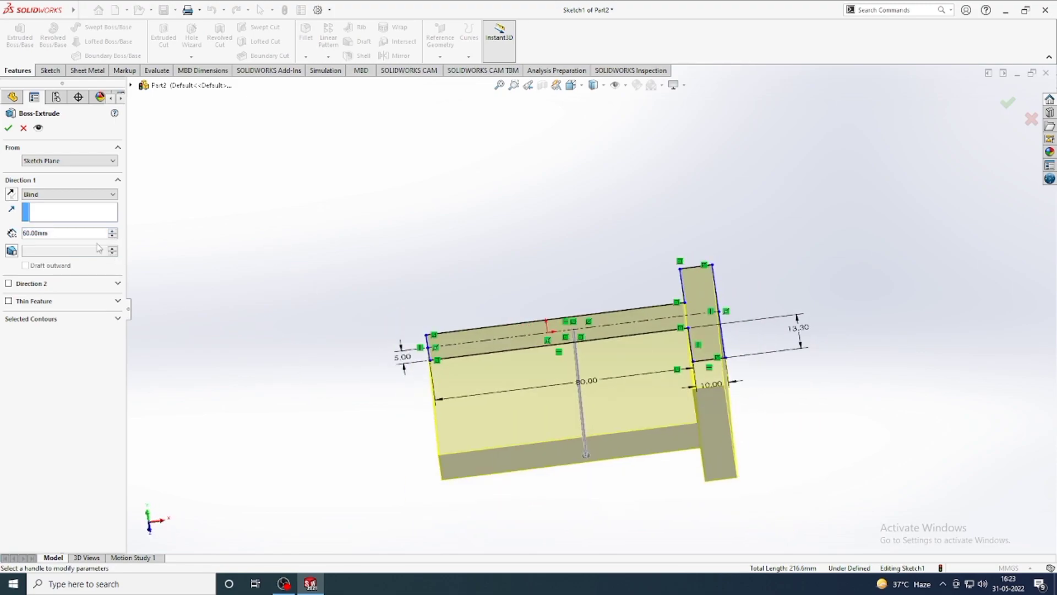
pyautogui.click(112, 236)
pyautogui.click(112, 236)
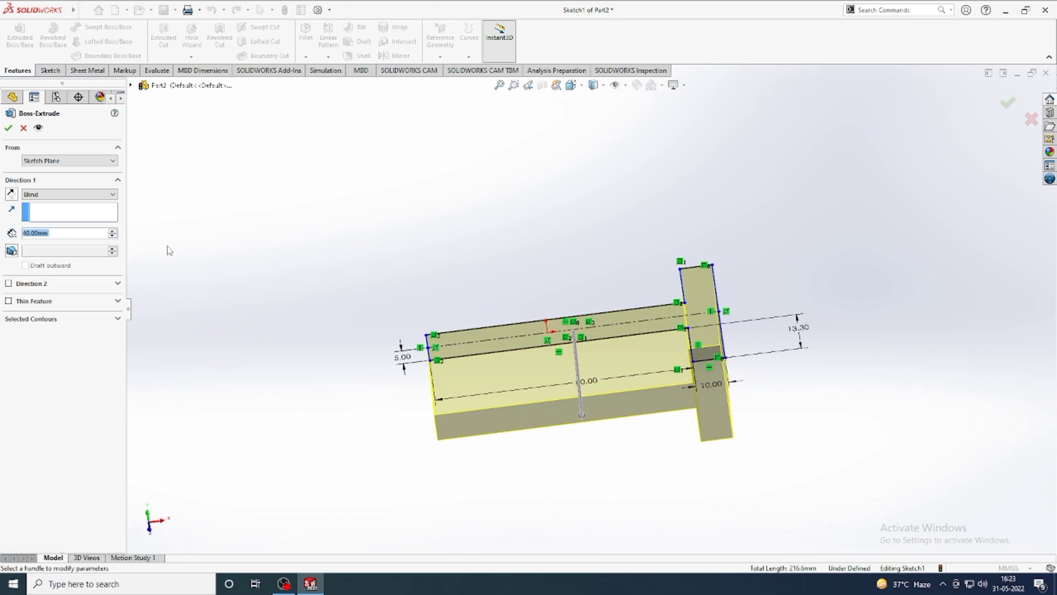
pyautogui.click(112, 236)
pyautogui.moveTo(242, 250)
pyautogui.mouseDown(button='middle')
pyautogui.moveTo(295, 290)
pyautogui.moveTo(217, 257)
pyautogui.moveTo(252, 248)
pyautogui.mouseUp(button='middle')
pyautogui.scroll(1, 493, 322)
pyautogui.scroll(-2, 490, 319)
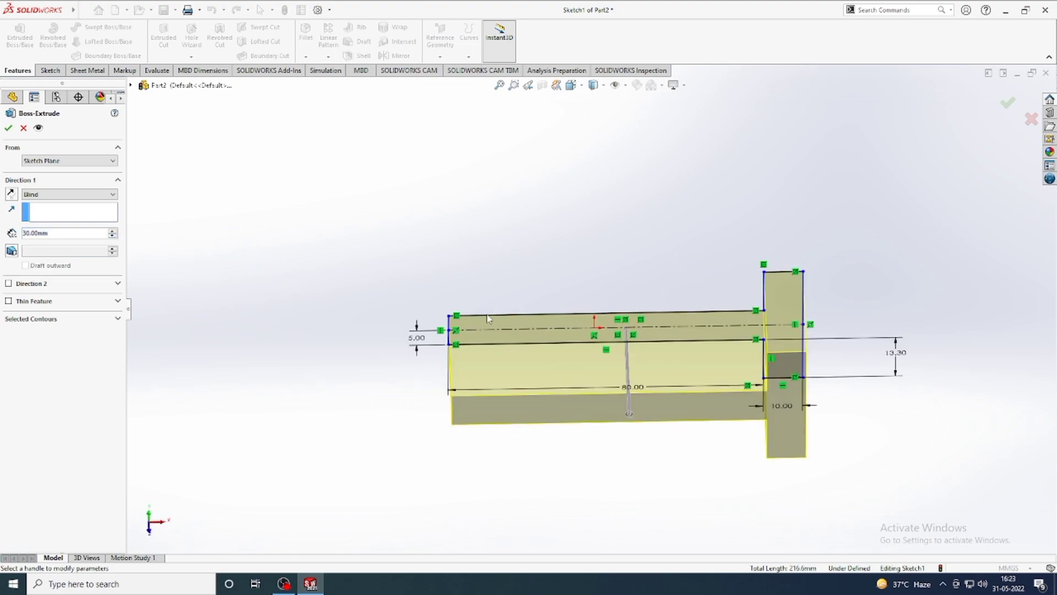
pyautogui.moveTo(729, 366); pyautogui.dragTo(569, 248, button='middle')
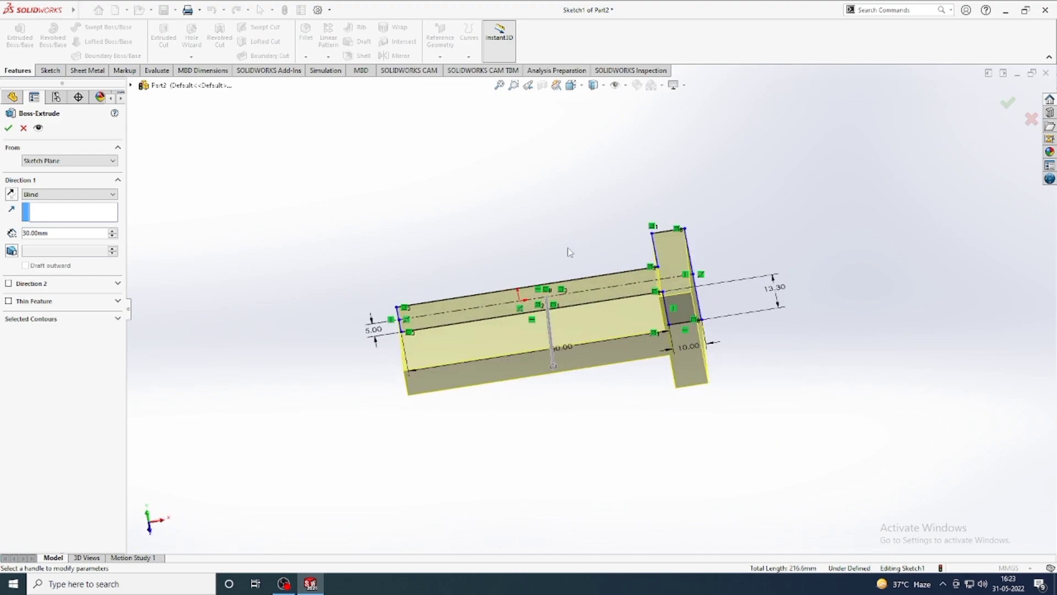
pyautogui.click(8, 129)
pyautogui.moveTo(387, 267); pyautogui.dragTo(411, 236, button='middle')
pyautogui.scroll(-3, 510, 259)
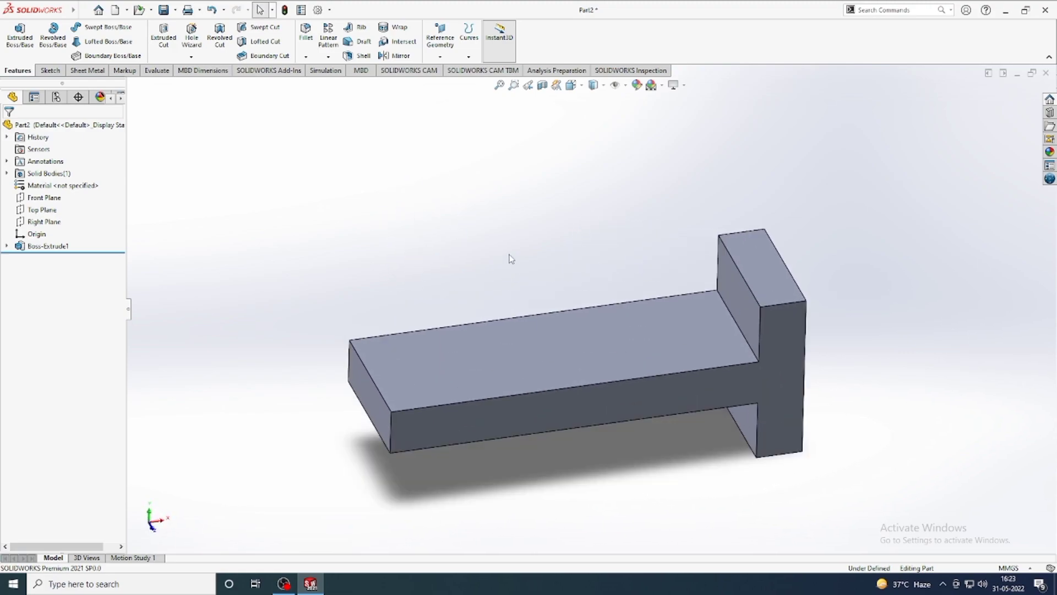
pyautogui.scroll(2, 510, 259)
pyautogui.moveTo(507, 252); pyautogui.dragTo(510, 229, button='middle')
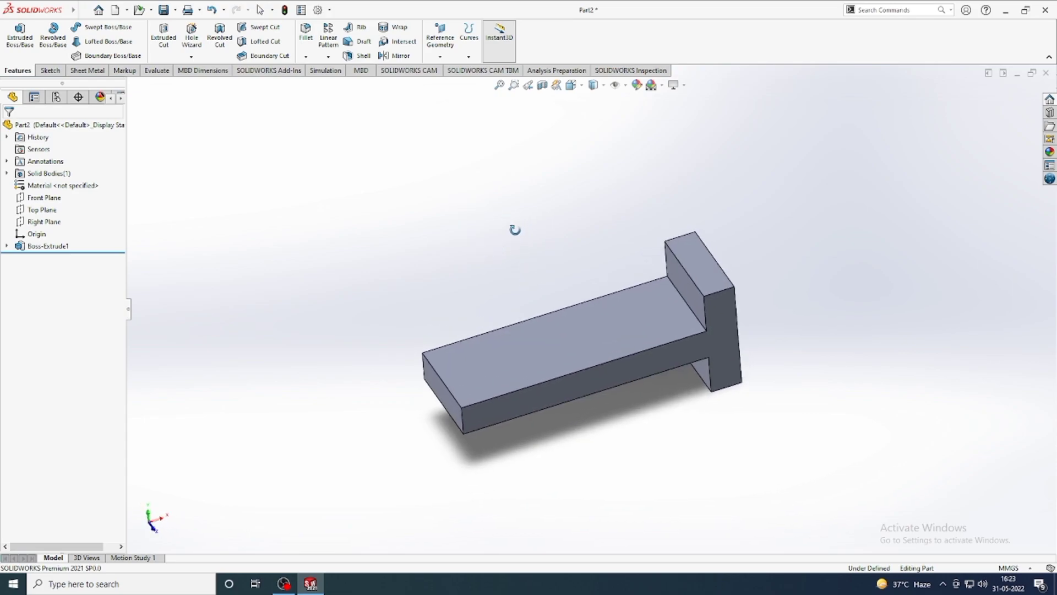
pyautogui.scroll(-2, 638, 283)
pyautogui.scroll(1, 645, 308)
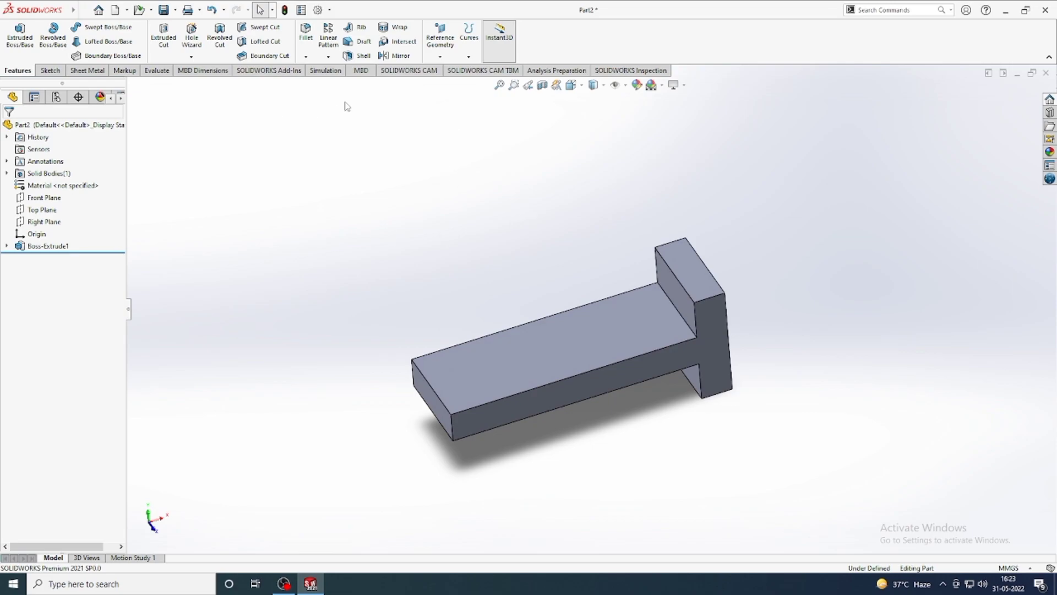
# - Check that the SOLIDWORKS Simulation add-in is active and set to load at start-up
pyautogui.click(331, 11)
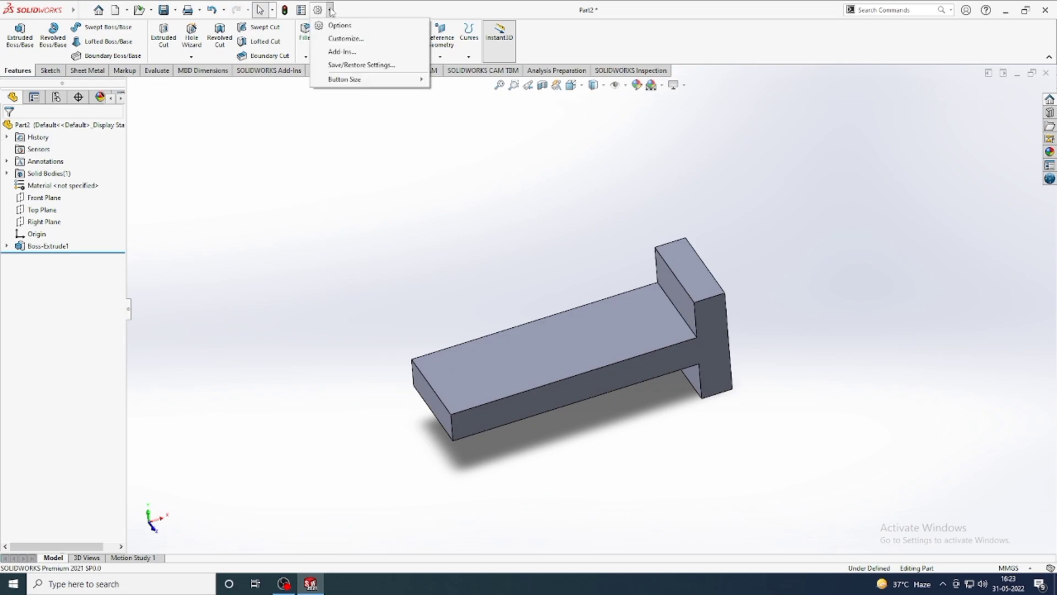
pyautogui.click(354, 52)
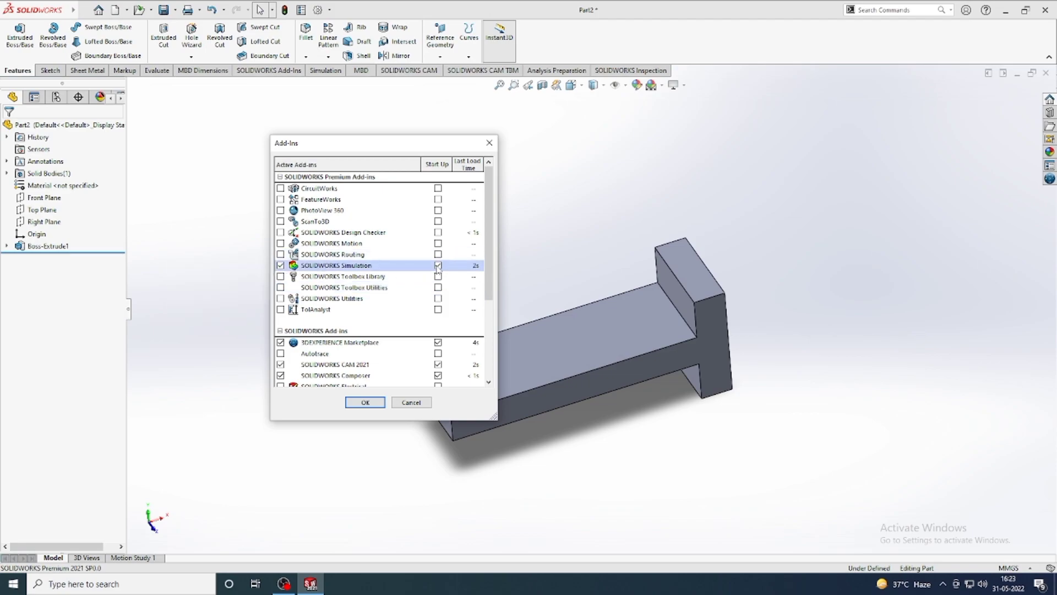
pyautogui.click(365, 401)
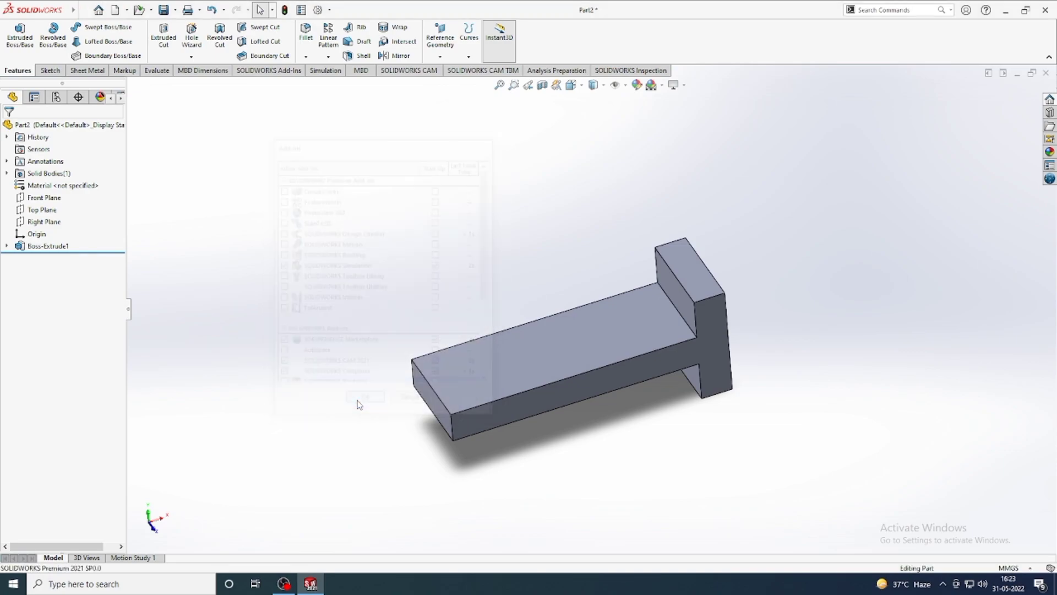
# - Create a new Static simulation study named "steel structure" for the part
pyautogui.click(328, 71)
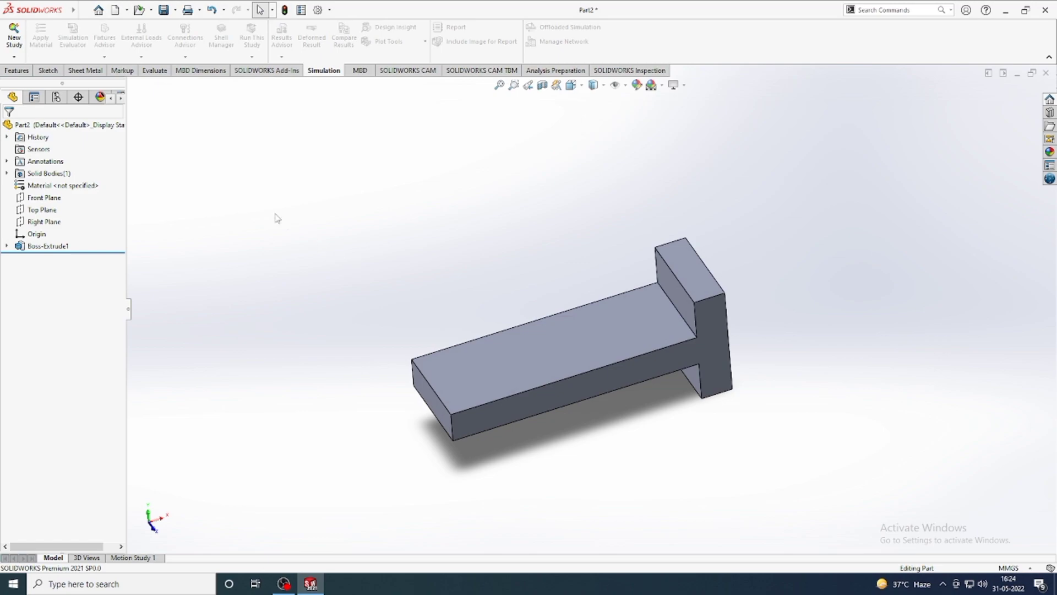
pyautogui.click(14, 57)
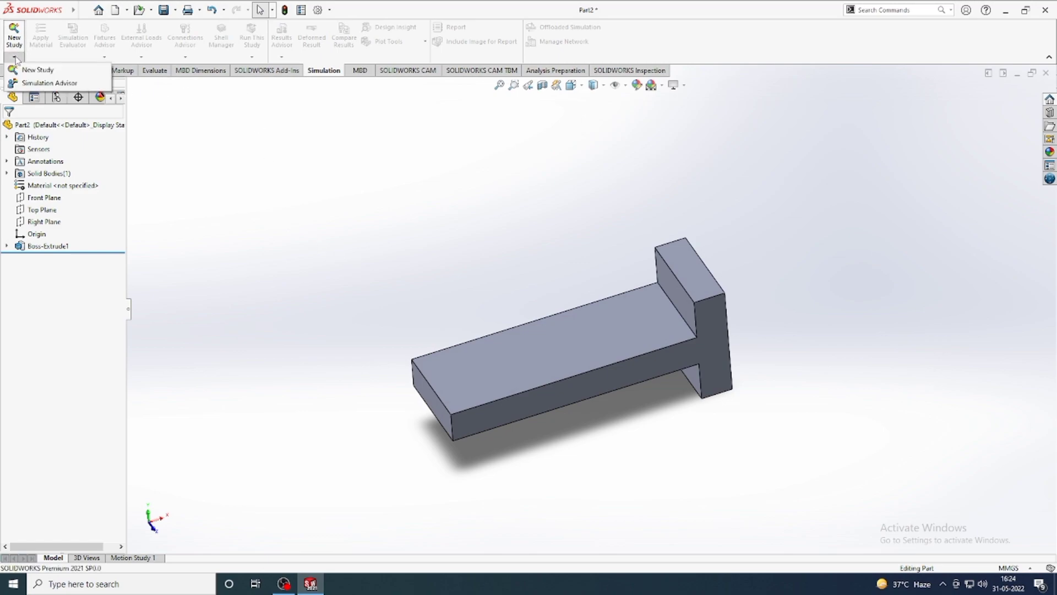
pyautogui.click(51, 73)
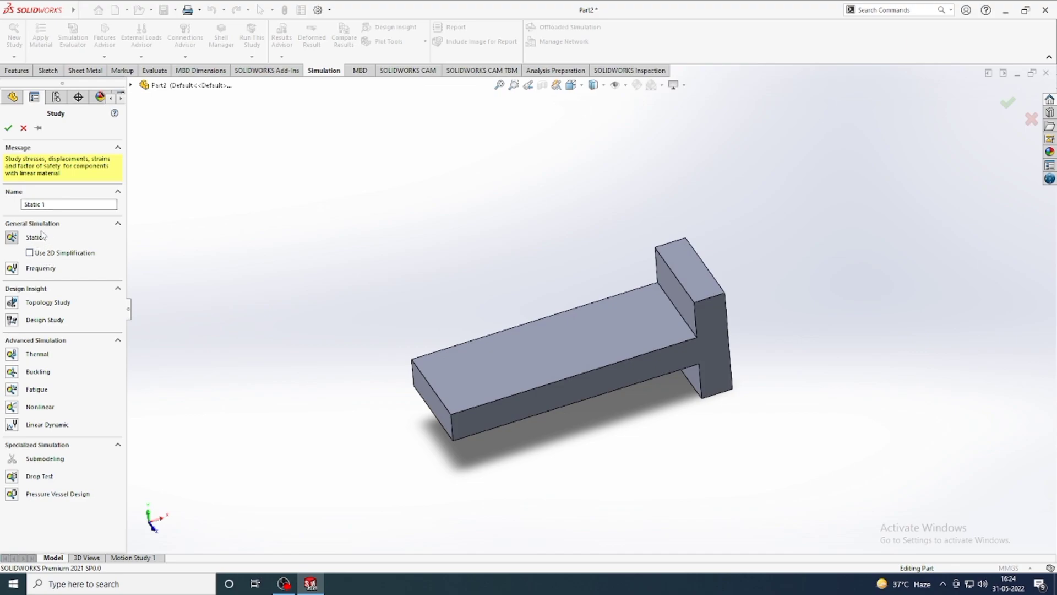
pyautogui.click(15, 243)
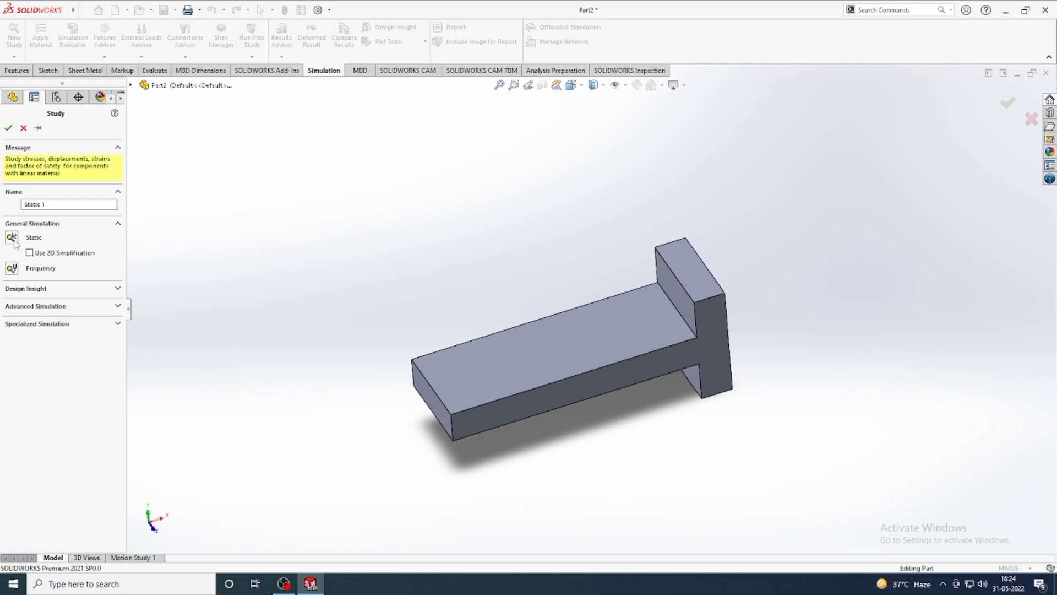
pyautogui.click(62, 204)
pyautogui.moveTo(62, 204); pyautogui.dragTo(23, 196)
pyautogui.press('BackSpace')
pyautogui.click(8, 127)
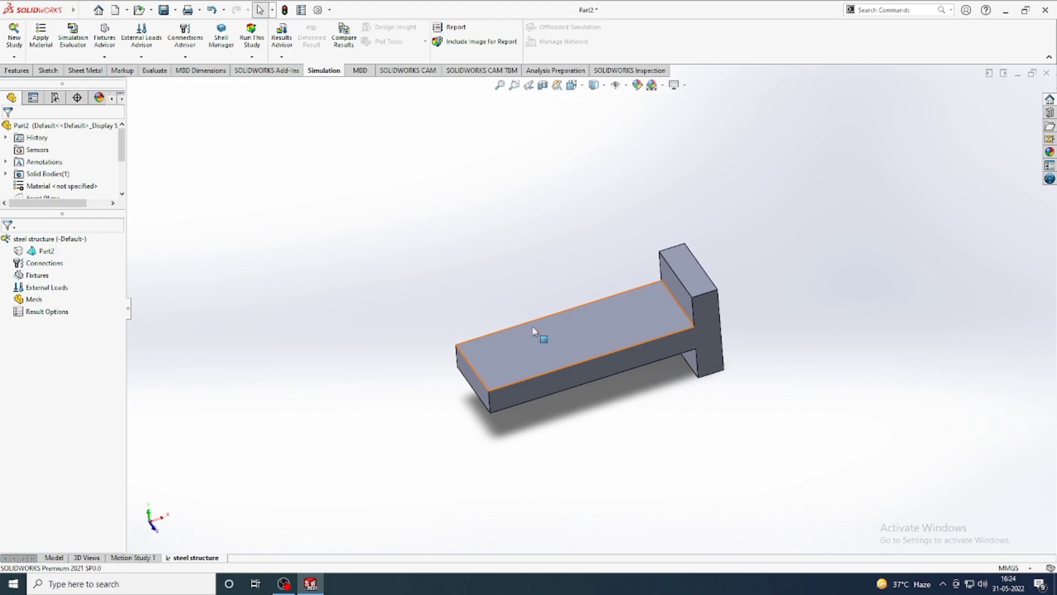
# - Assign the Alloy Steel (SS) material from the SOLIDWORKS Materials steel library to the part in the study
pyautogui.click(18, 251)
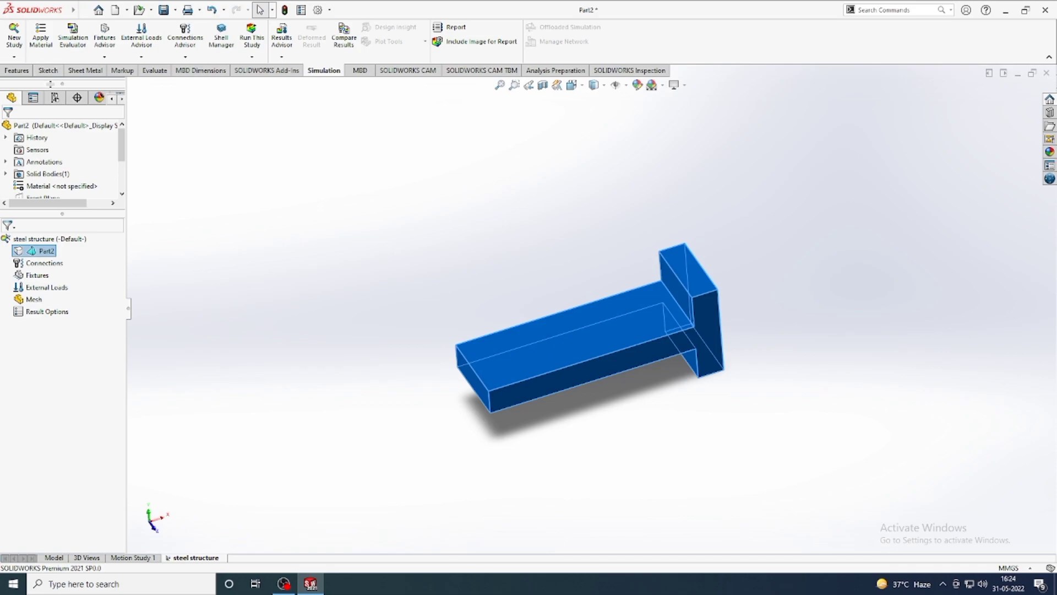
pyautogui.click(47, 52)
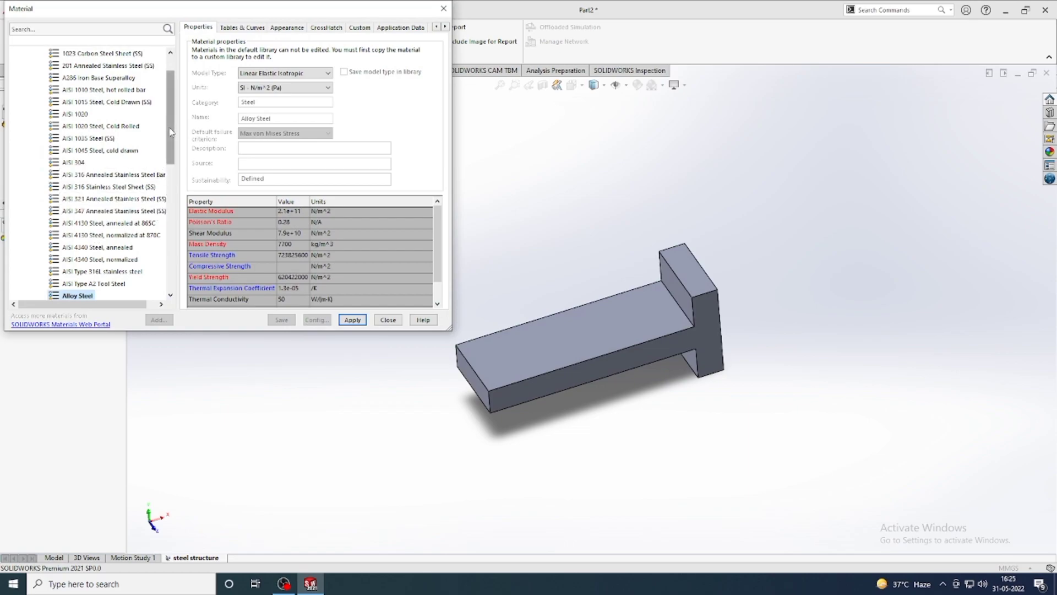
pyautogui.scroll(-3, 174, 165)
pyautogui.scroll(4, 174, 165)
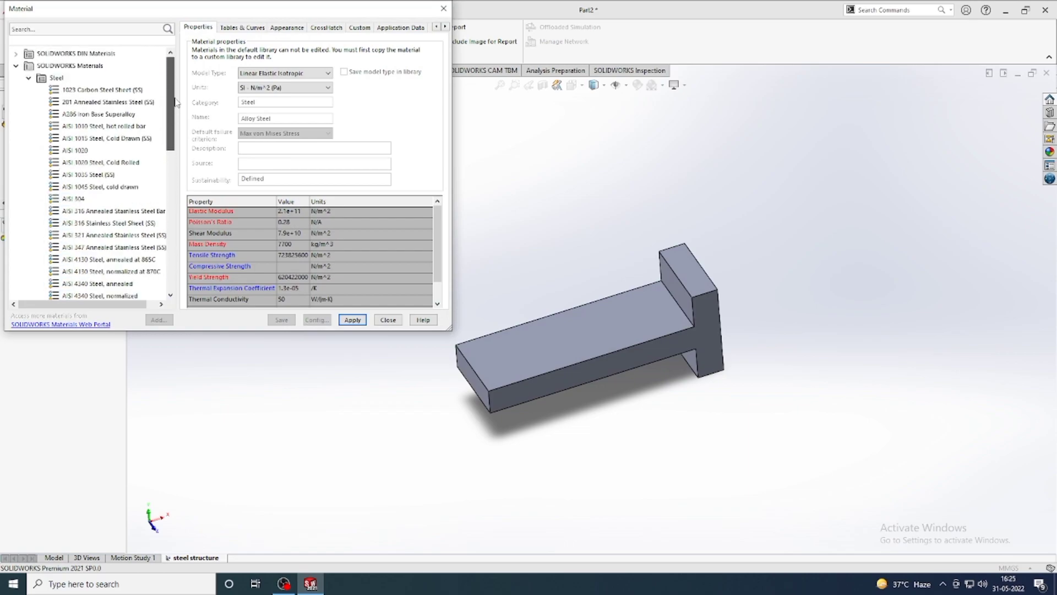
pyautogui.scroll(-3, 178, 143)
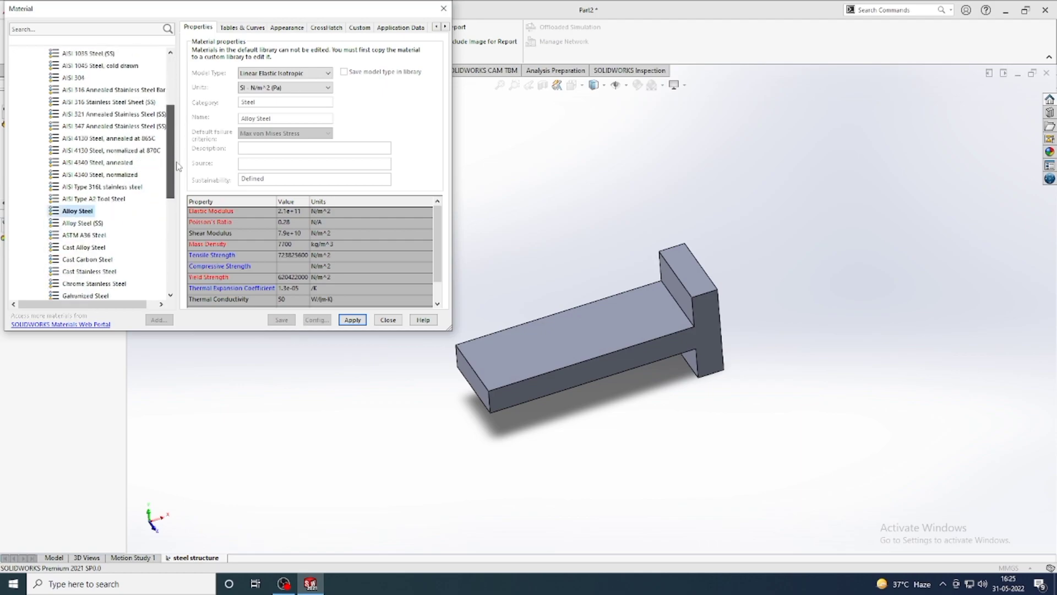
pyautogui.click(81, 224)
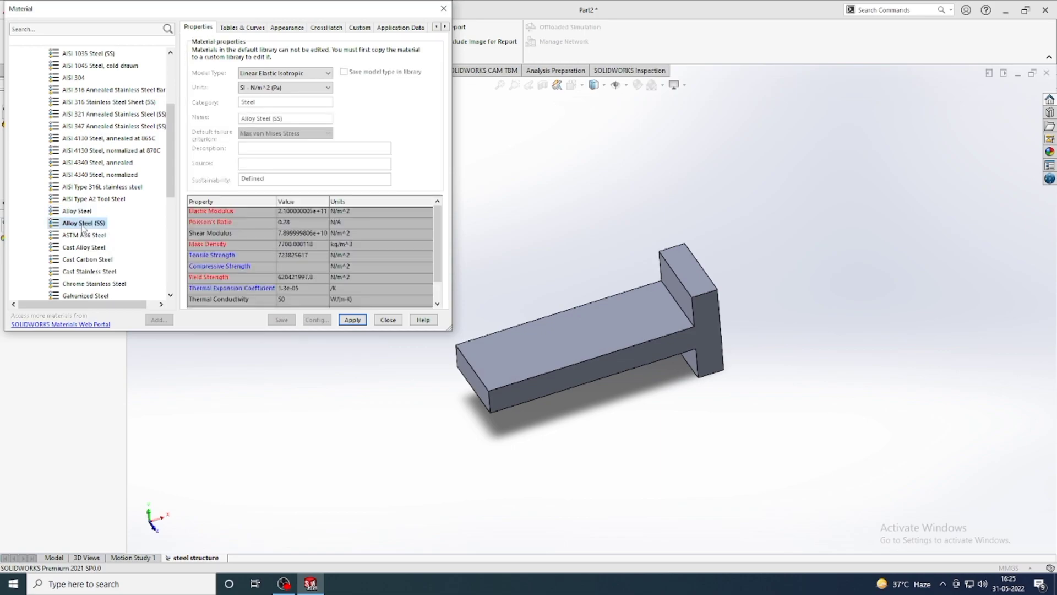
pyautogui.click(352, 321)
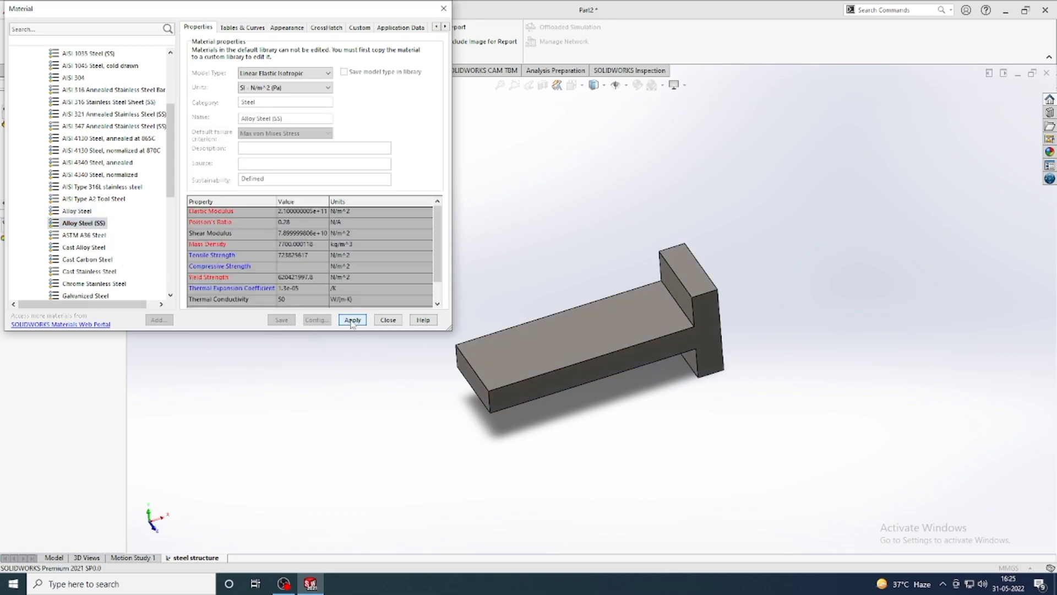
pyautogui.click(387, 320)
# - Start a Fixed Geometry fixture in the steel structure study
pyautogui.scroll(-3, 639, 327)
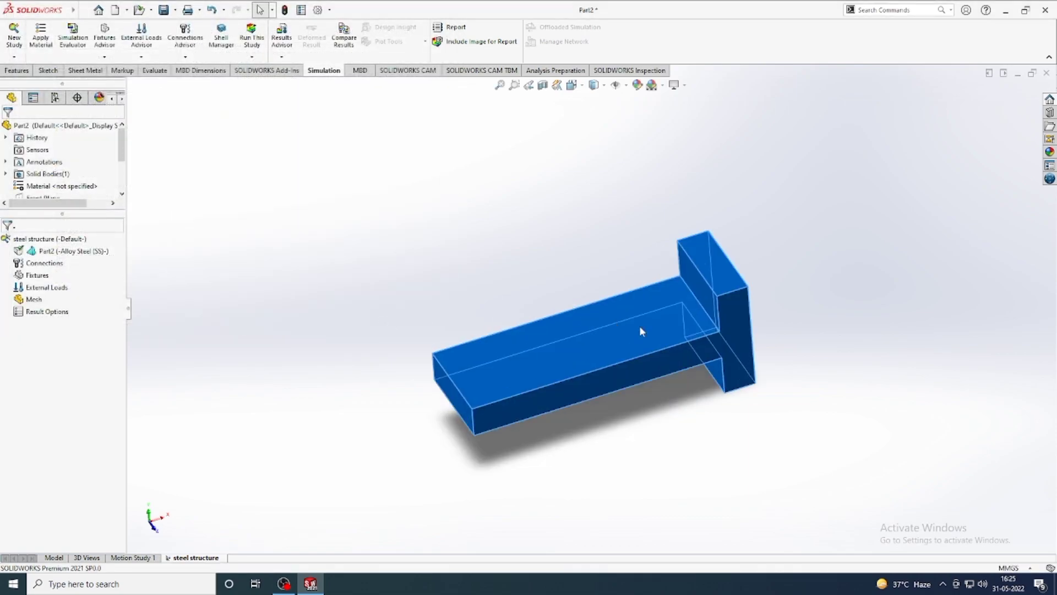
pyautogui.click(363, 230)
pyautogui.moveTo(485, 219); pyautogui.dragTo(447, 216, button='middle')
pyautogui.moveTo(506, 252); pyautogui.dragTo(550, 309, button='middle')
pyautogui.click(105, 57)
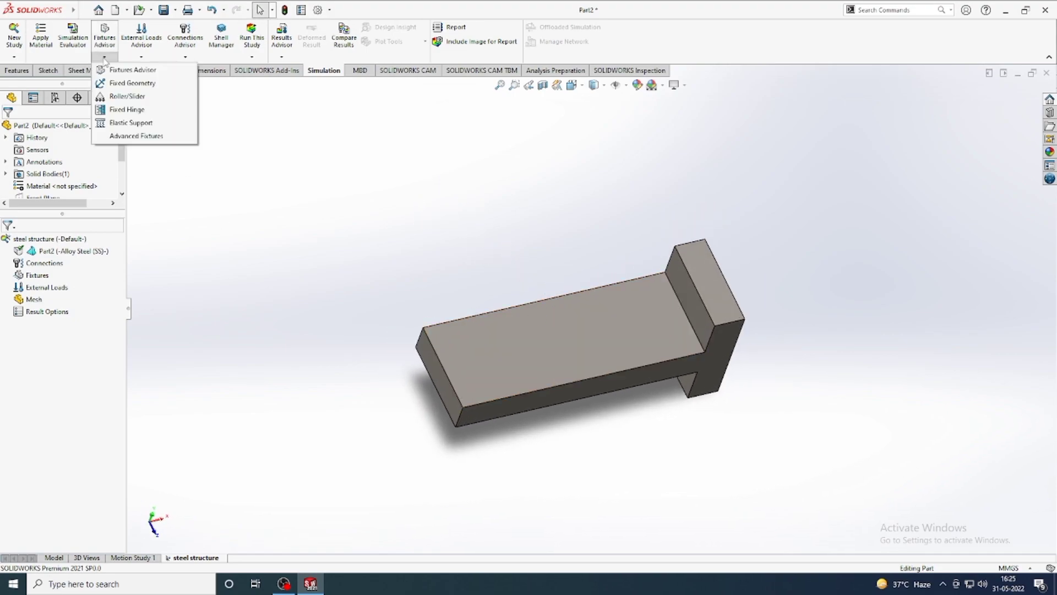
pyautogui.click(145, 86)
pyautogui.moveTo(276, 304); pyautogui.dragTo(307, 306, button='middle')
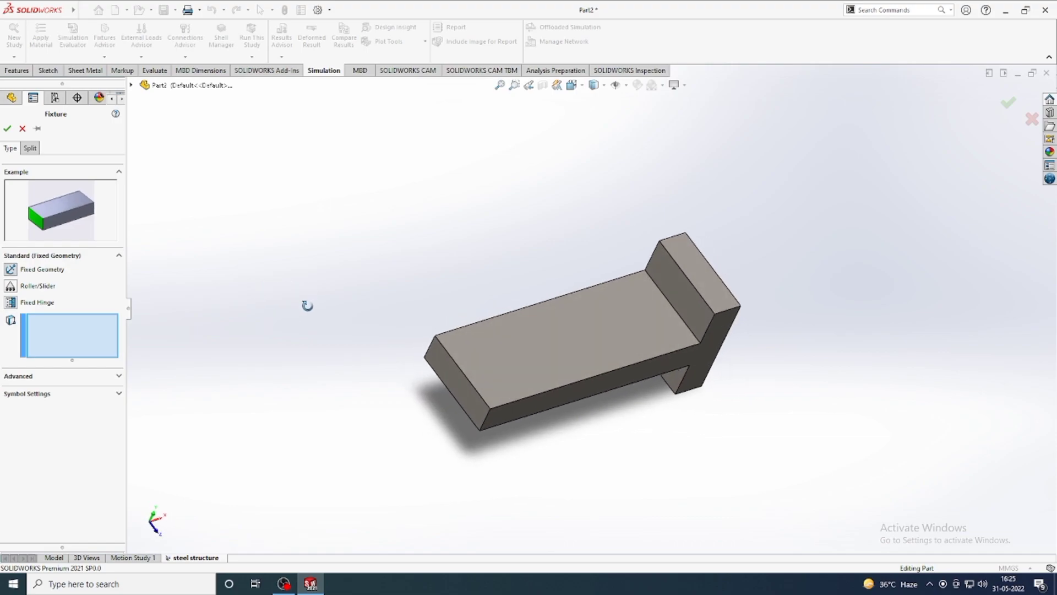
pyautogui.moveTo(654, 420); pyautogui.dragTo(583, 315, button='middle')
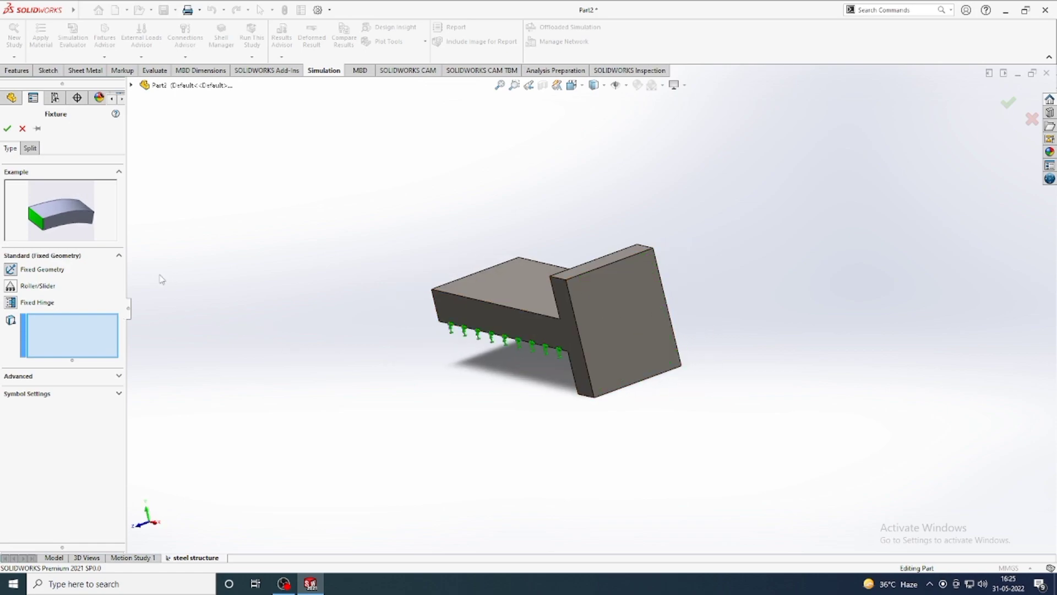
# - Try the Roller/Slider and Fixed Hinge fixture types and return to Fixed Geometry
pyautogui.click(12, 286)
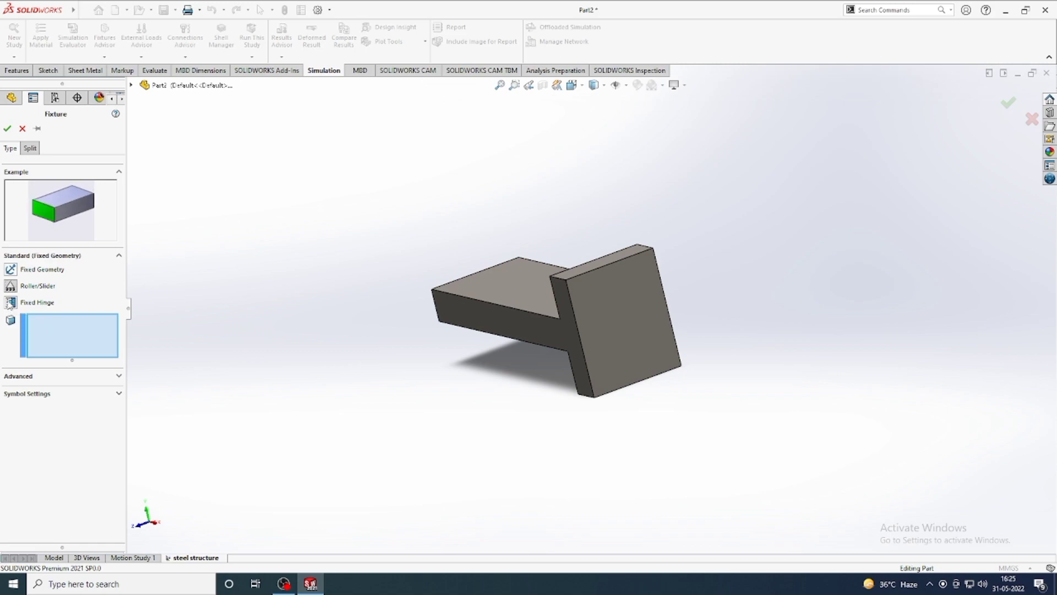
pyautogui.click(10, 302)
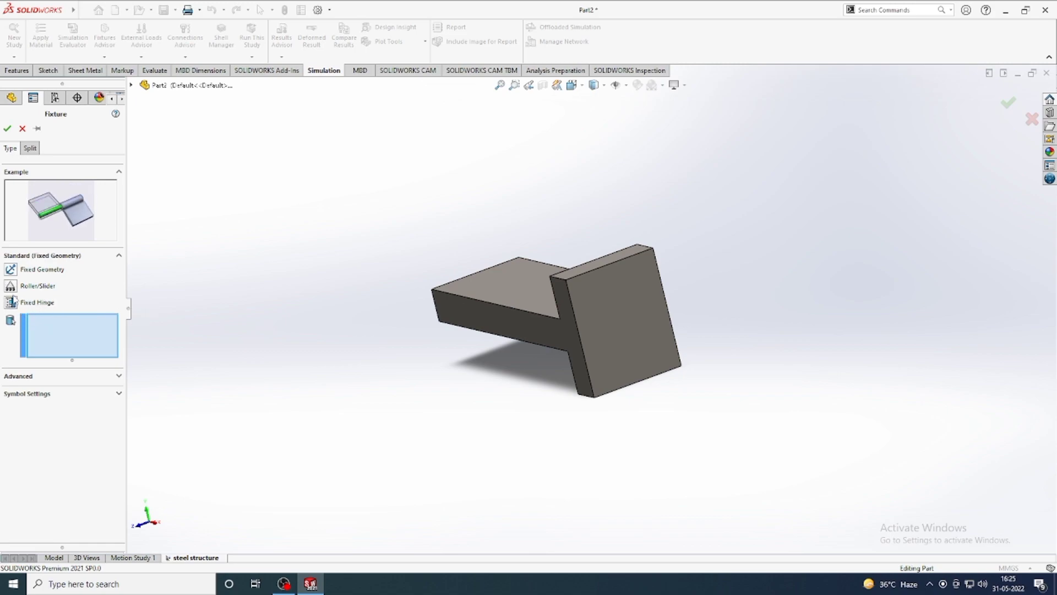
pyautogui.click(9, 286)
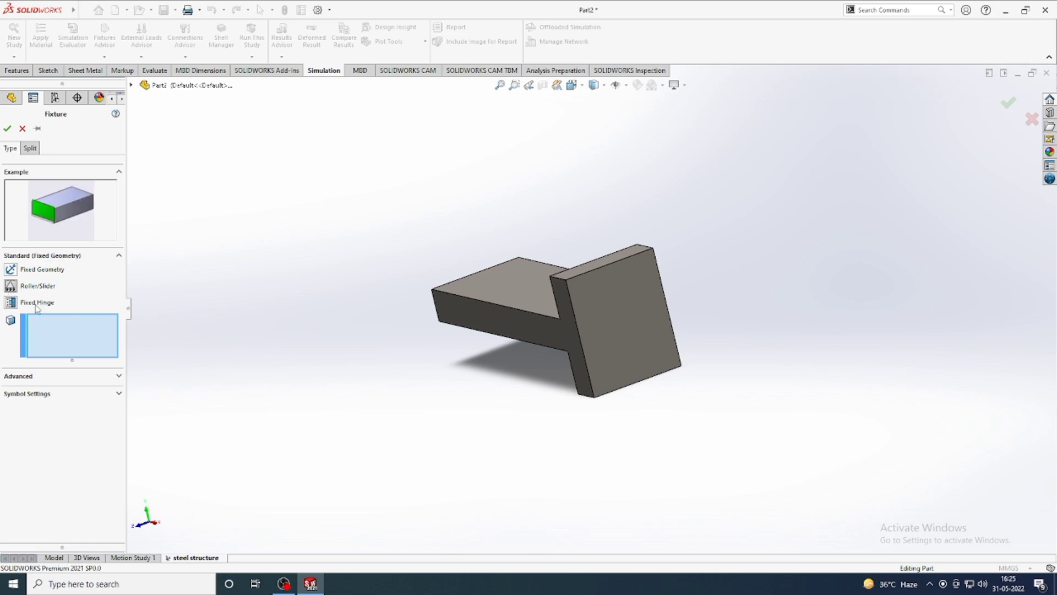
pyautogui.click(9, 269)
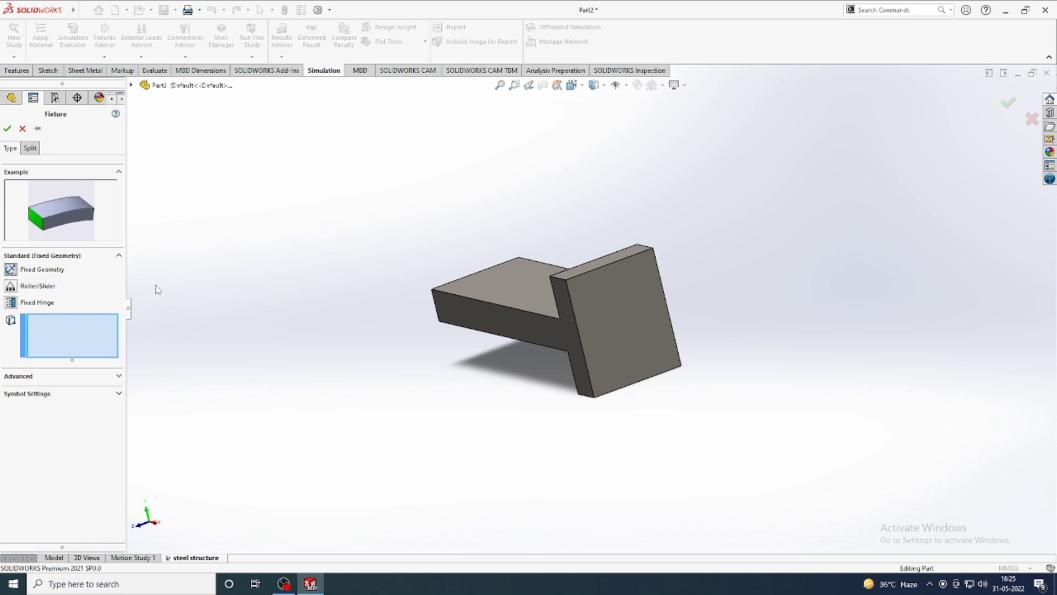
# - Apply the Fixed Geometry fixture to the outer end face of the T's flange
pyautogui.moveTo(193, 282); pyautogui.dragTo(271, 302, button='middle')
pyautogui.click(674, 324)
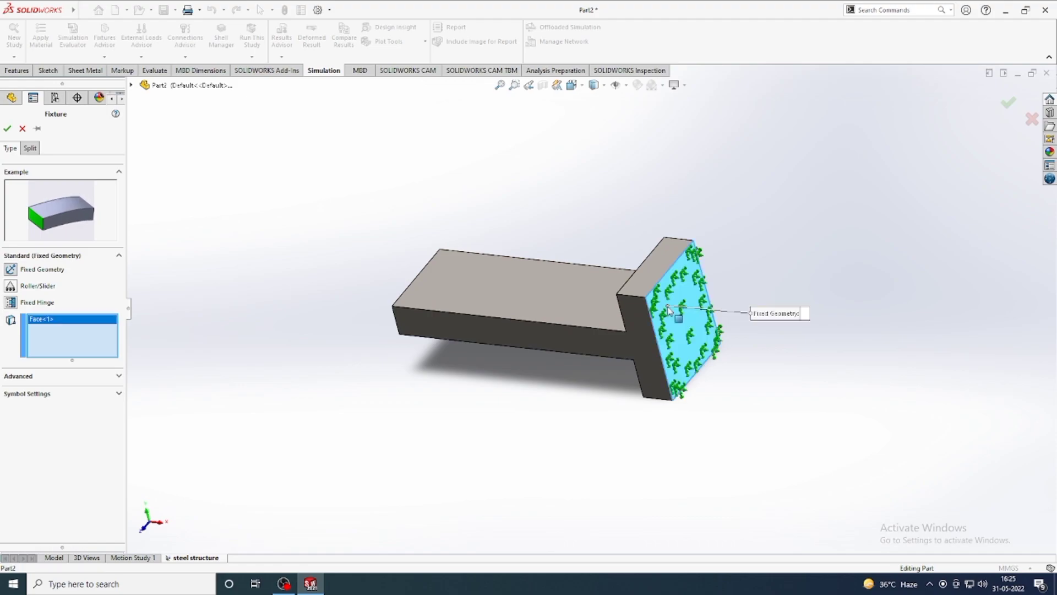
pyautogui.moveTo(156, 248); pyautogui.dragTo(162, 281, button='middle')
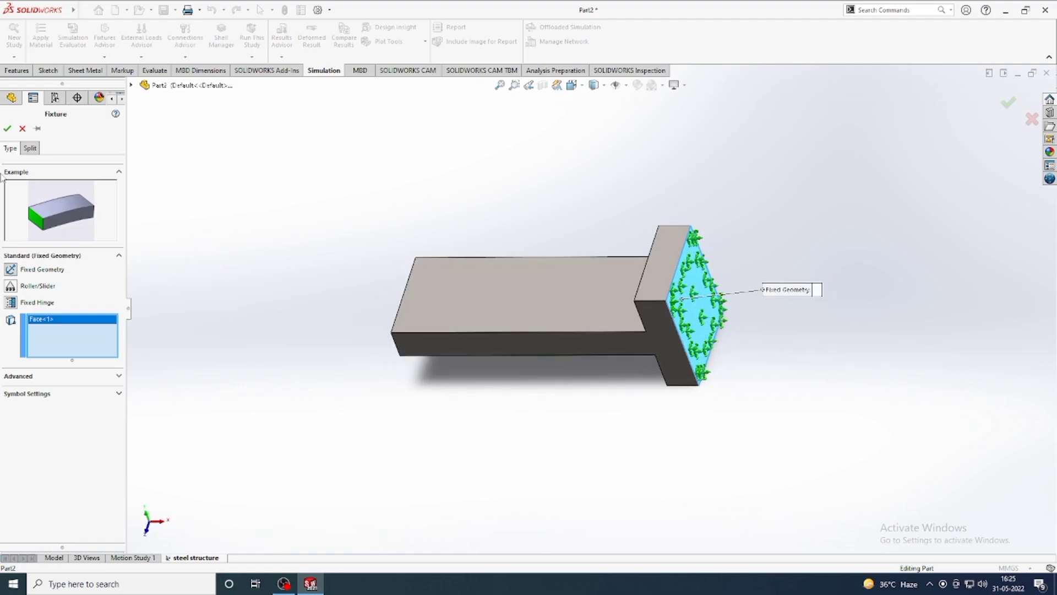
pyautogui.click(7, 128)
# - Apply a normal force of 50 N per item to the upper face of the T's long arm
pyautogui.moveTo(299, 274); pyautogui.dragTo(331, 262, button='middle')
pyautogui.scroll(-2, 123, 191)
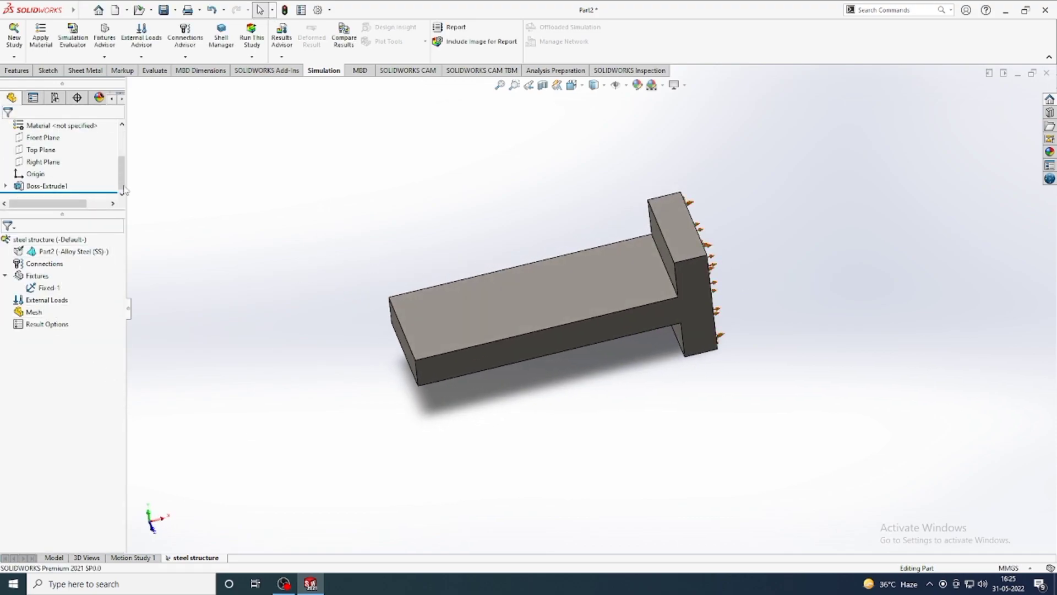
pyautogui.click(141, 57)
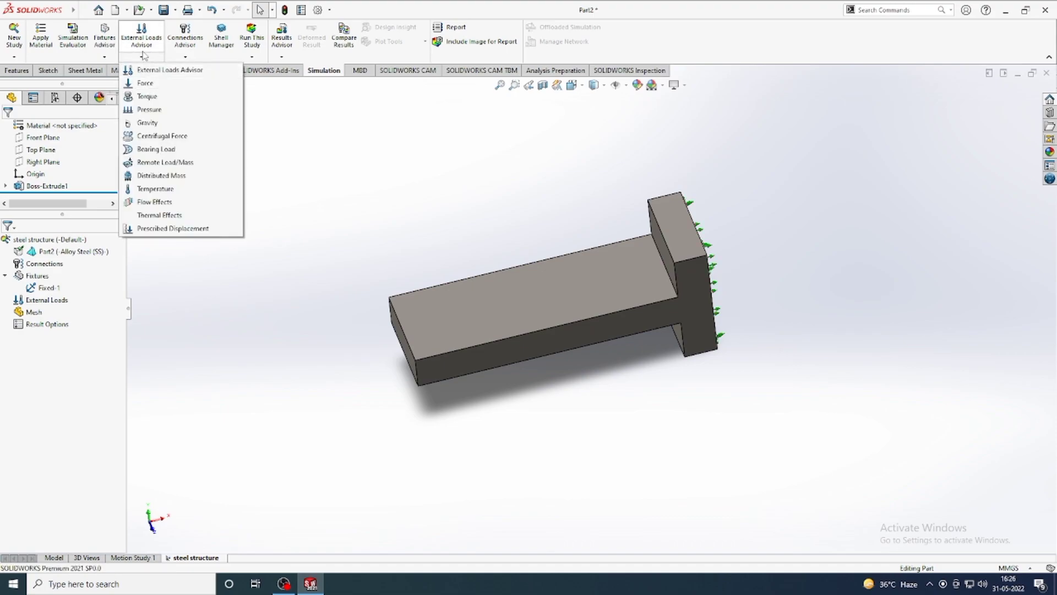
pyautogui.click(146, 83)
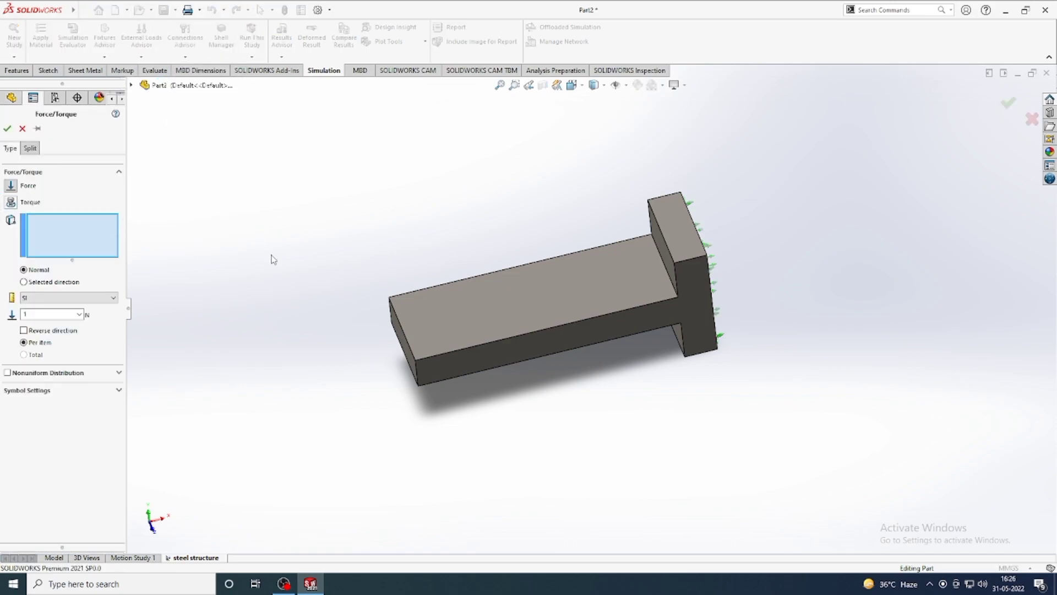
pyautogui.moveTo(294, 352)
pyautogui.mouseDown(button='middle')
pyautogui.moveTo(300, 326)
pyautogui.moveTo(338, 346)
pyautogui.moveTo(314, 330)
pyautogui.moveTo(312, 346)
pyautogui.mouseUp(button='middle')
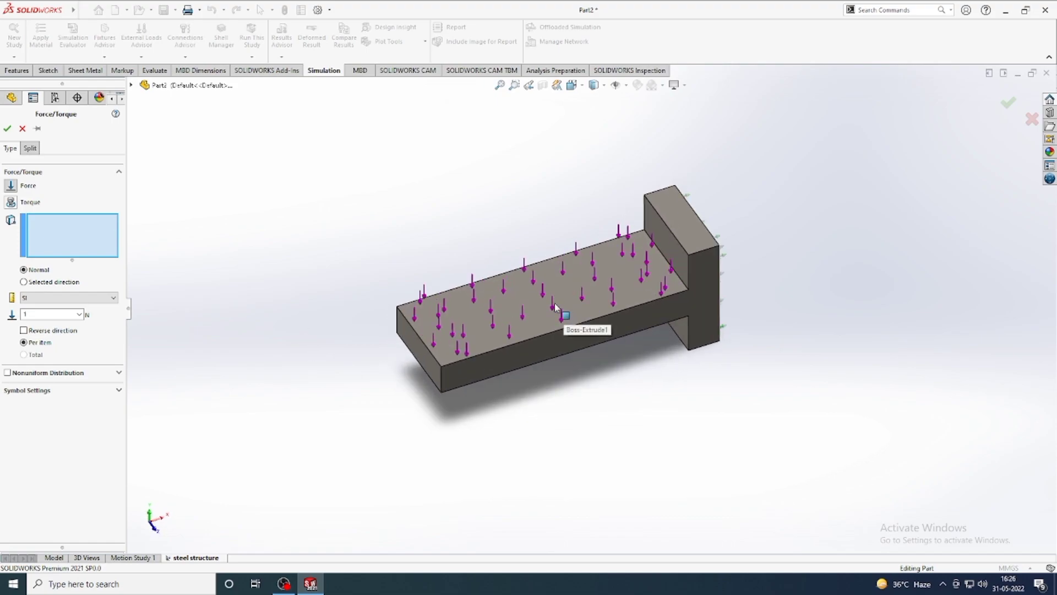
pyautogui.click(498, 313)
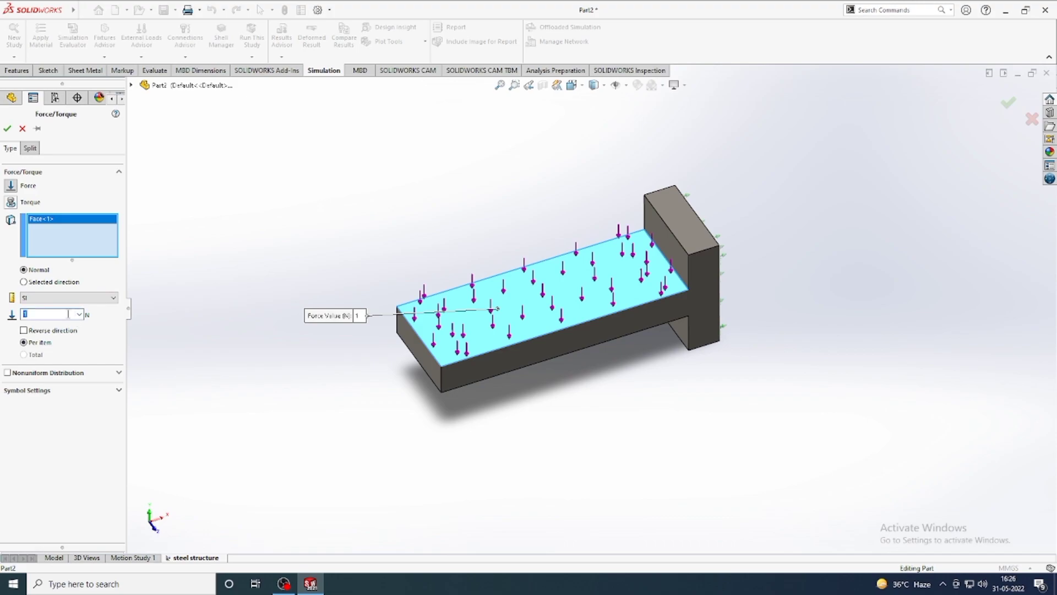
pyautogui.press('BackSpace')
pyautogui.click(7, 128)
# - Run the steel structure static study with the fixture and force applied
pyautogui.scroll(-2, 621, 161)
pyautogui.scroll(2, 599, 196)
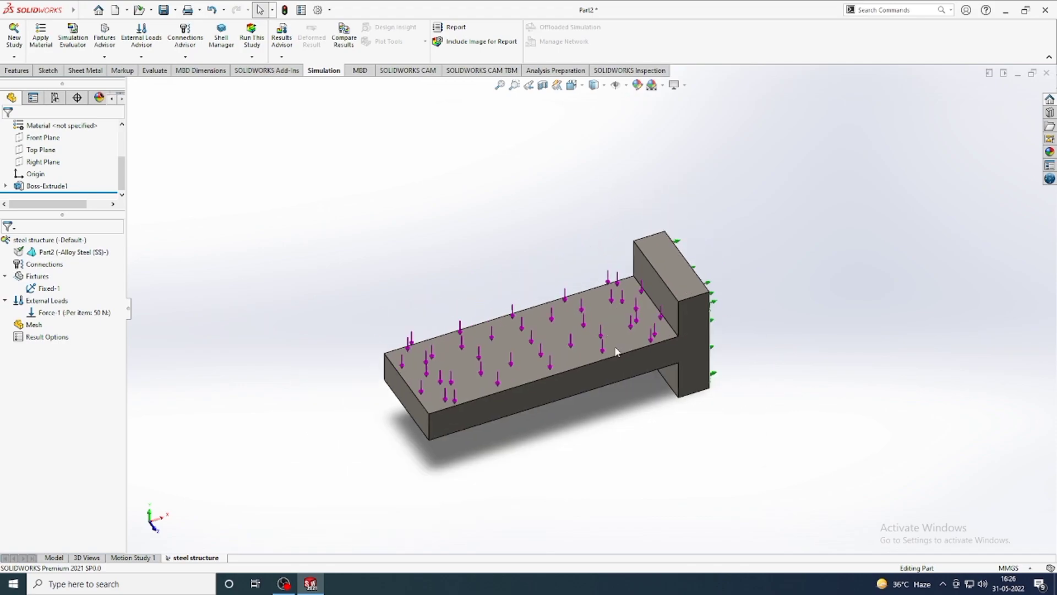
pyautogui.scroll(-1, 613, 349)
pyautogui.scroll(1, 601, 345)
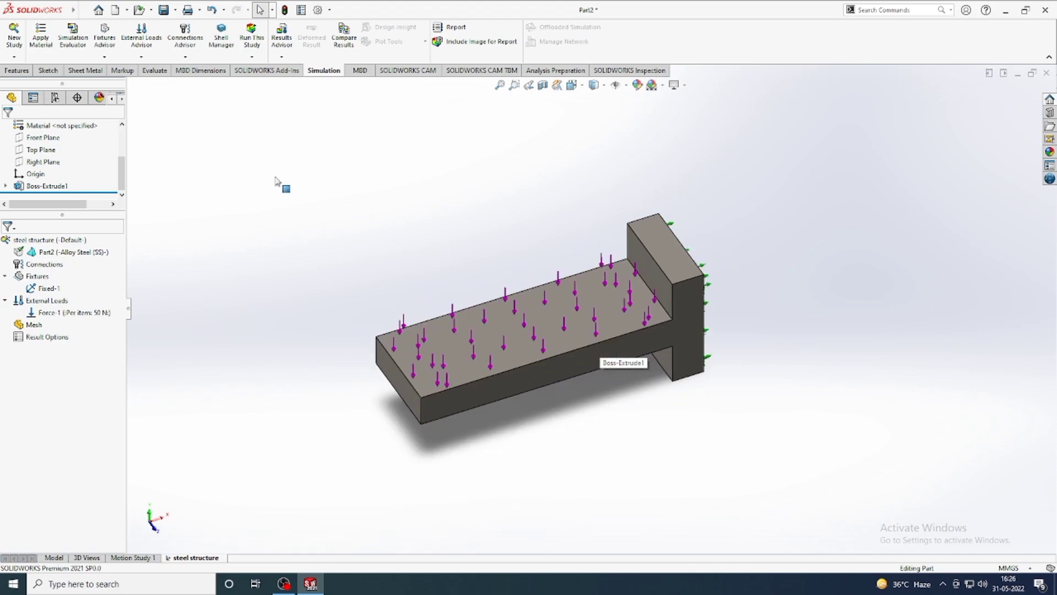
pyautogui.click(253, 57)
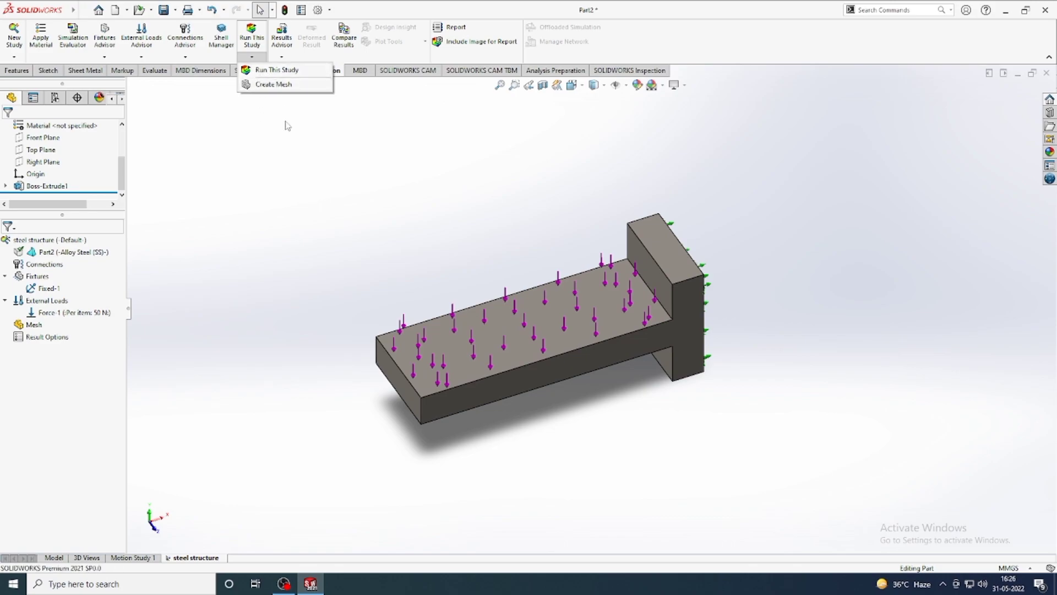
pyautogui.click(303, 73)
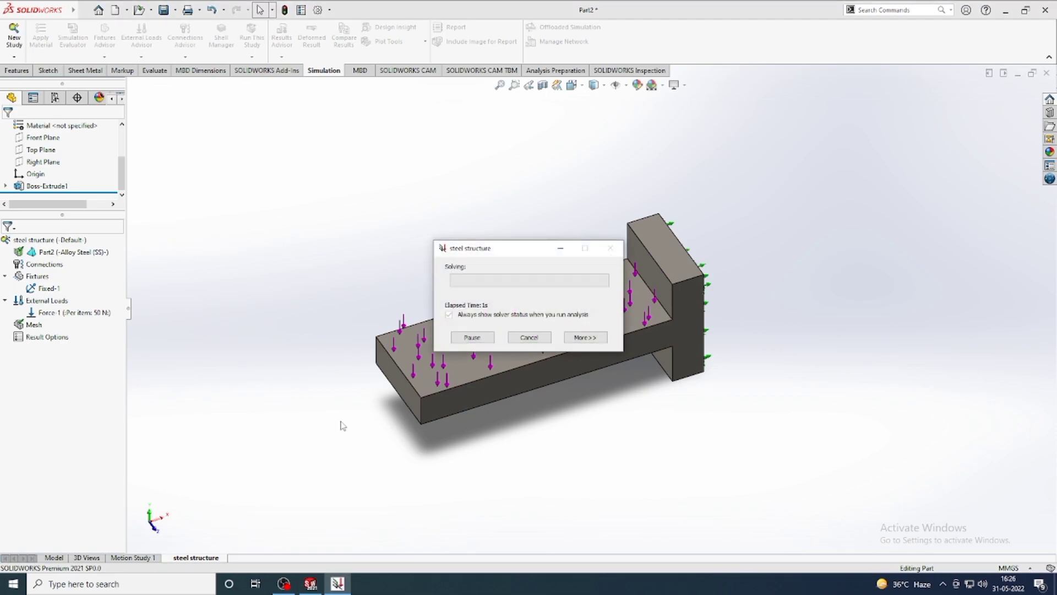
# - Examine the von Mises stress plot on the deformed part and play its animation from several angles
pyautogui.scroll(-2, 561, 424)
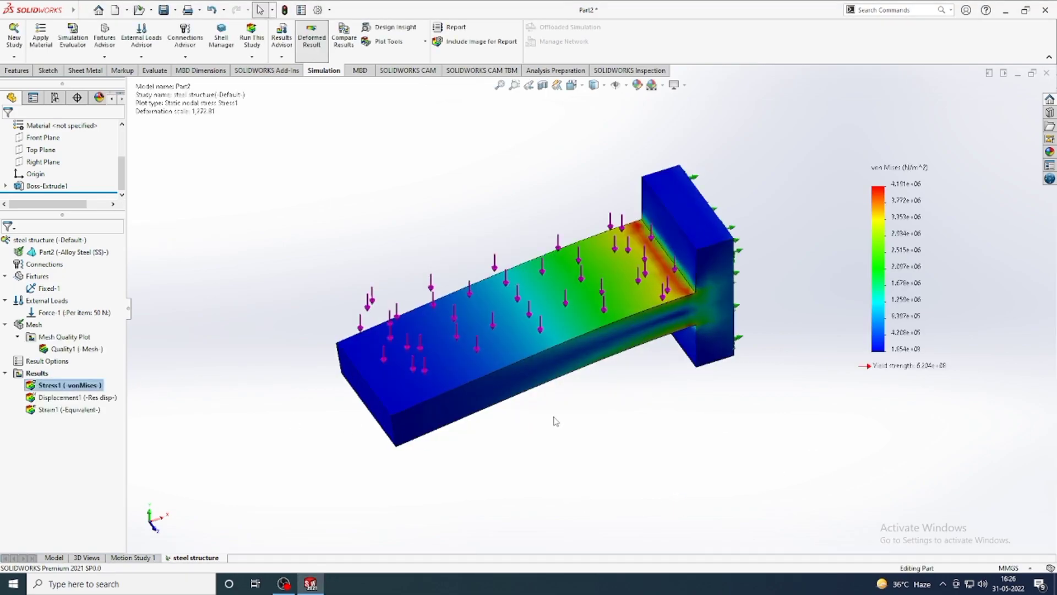
pyautogui.scroll(2, 536, 198)
pyautogui.moveTo(560, 234); pyautogui.dragTo(543, 254, button='middle')
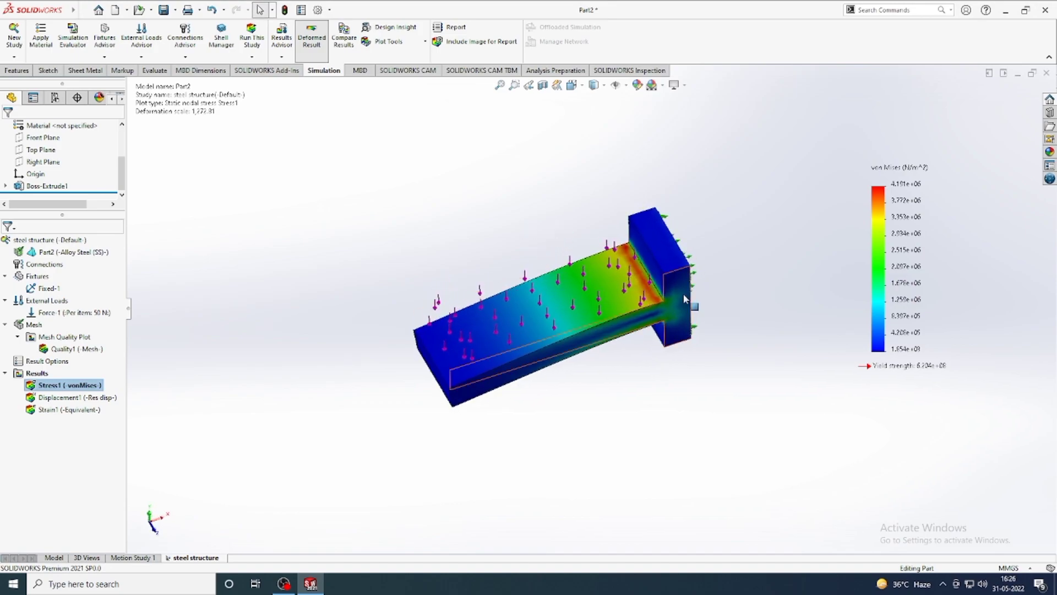
pyautogui.scroll(-1, 683, 298)
pyautogui.moveTo(509, 206); pyautogui.dragTo(514, 208, button='middle')
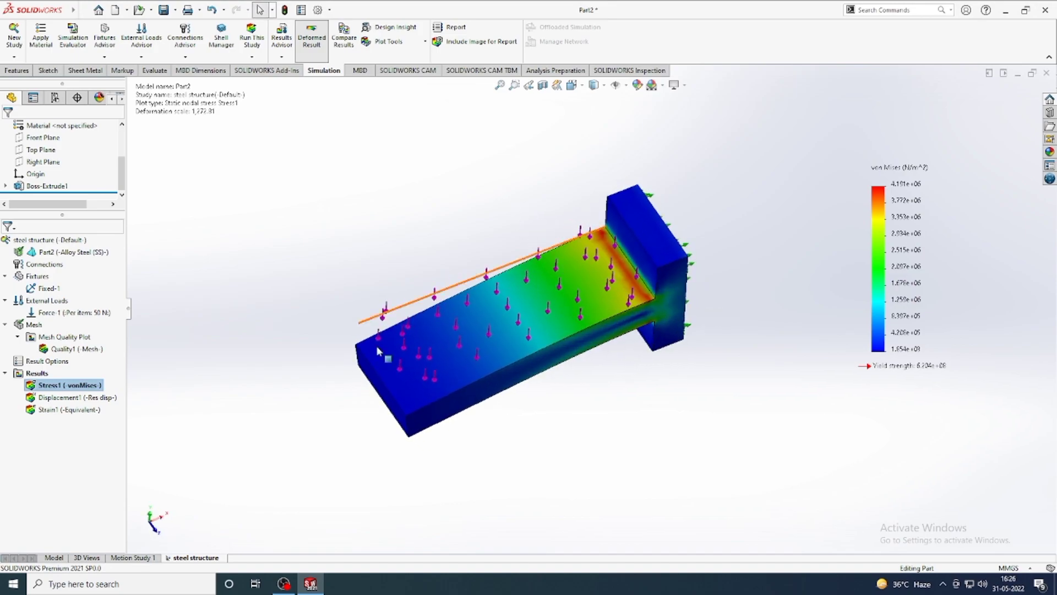
pyautogui.rightClick(73, 385)
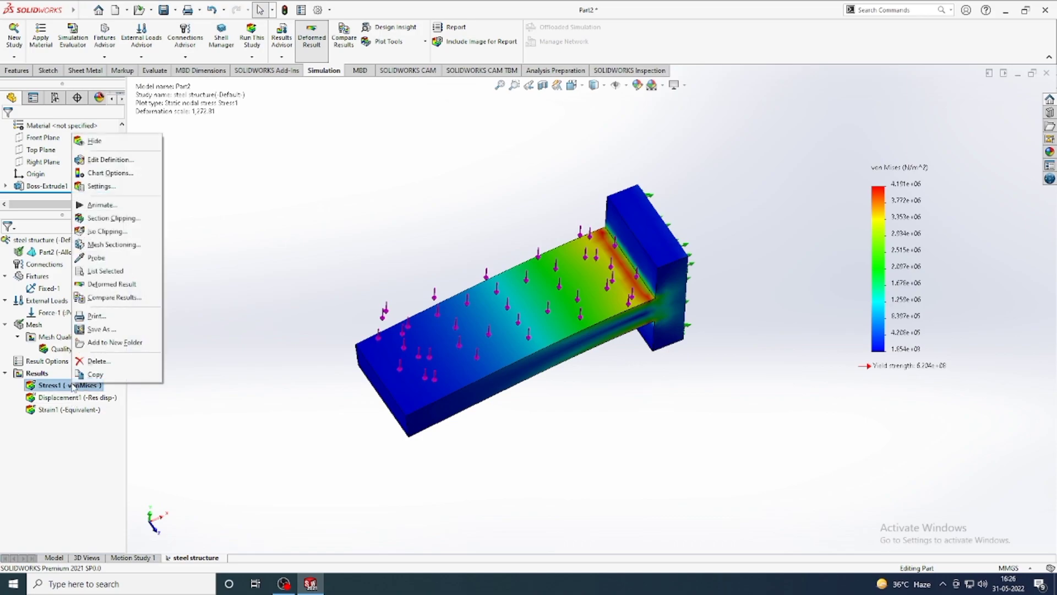
pyautogui.click(103, 208)
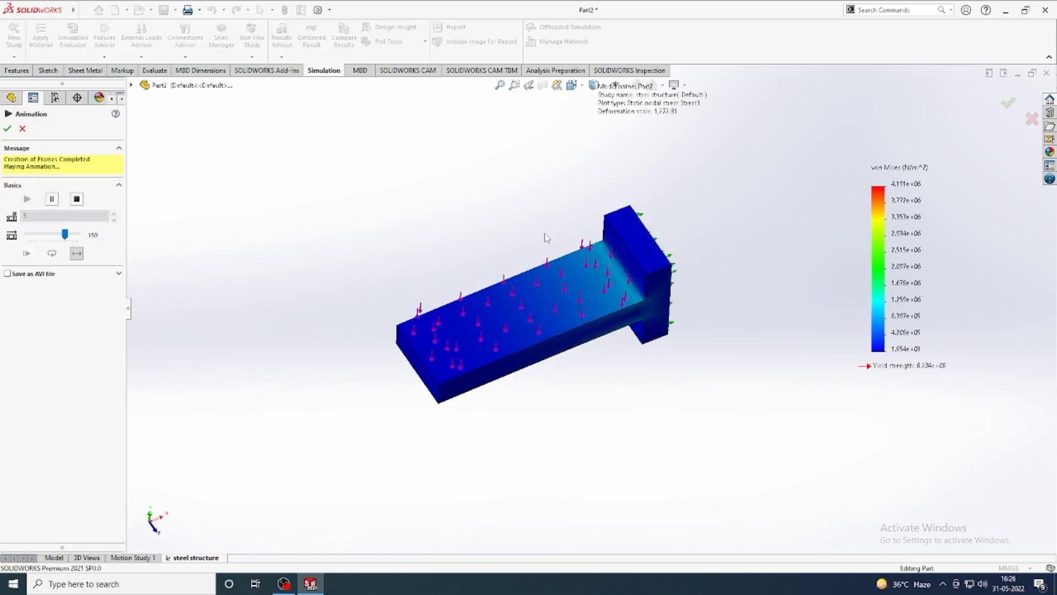
pyautogui.moveTo(503, 242)
pyautogui.mouseDown(button='middle')
pyautogui.moveTo(464, 248)
pyautogui.moveTo(509, 261)
pyautogui.mouseUp(button='middle')
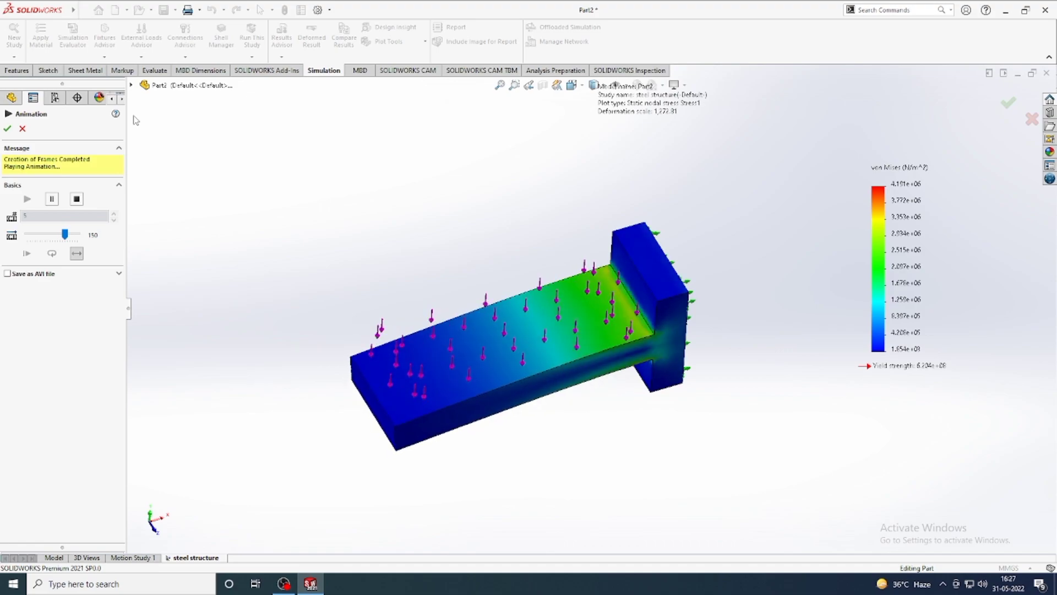
pyautogui.moveTo(368, 297); pyautogui.dragTo(487, 324, button='middle')
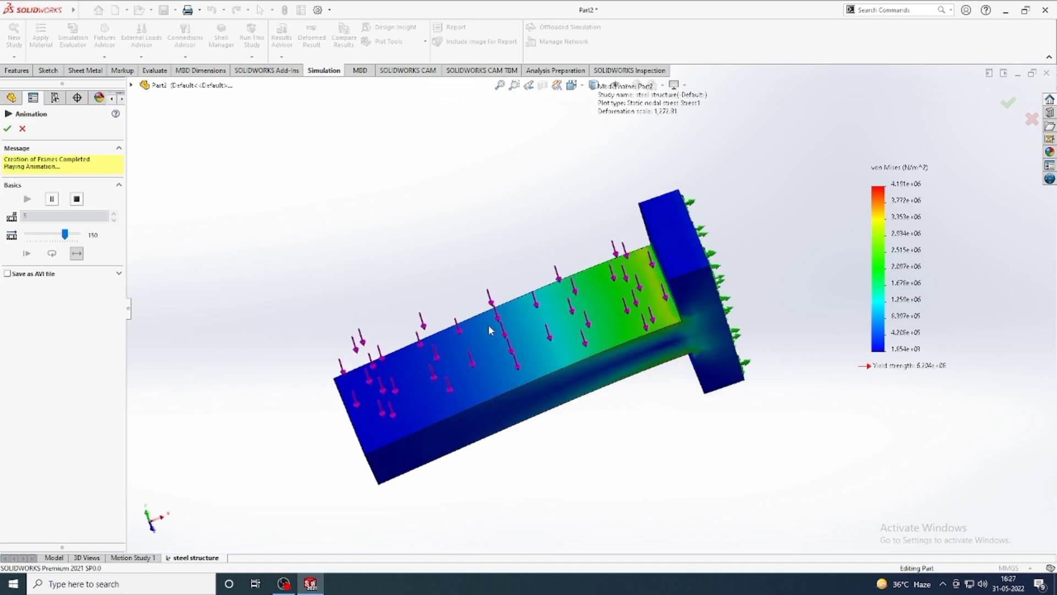